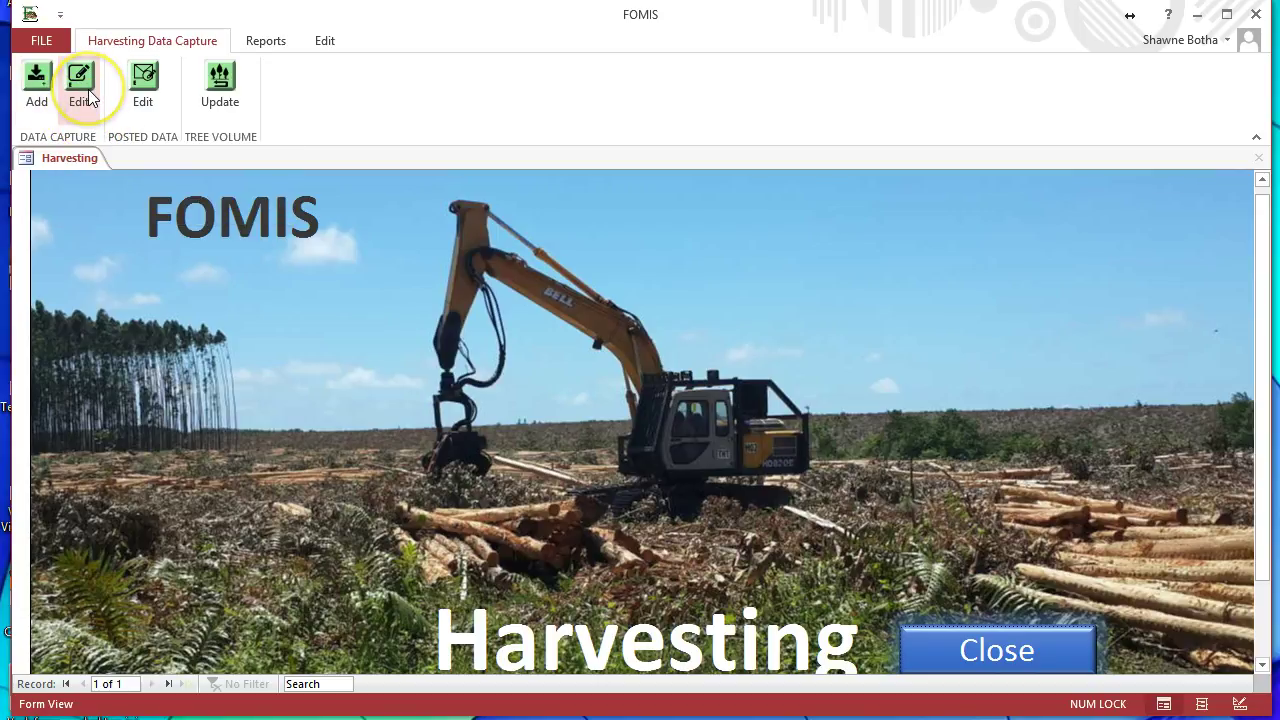
pyautogui.click(150, 120)
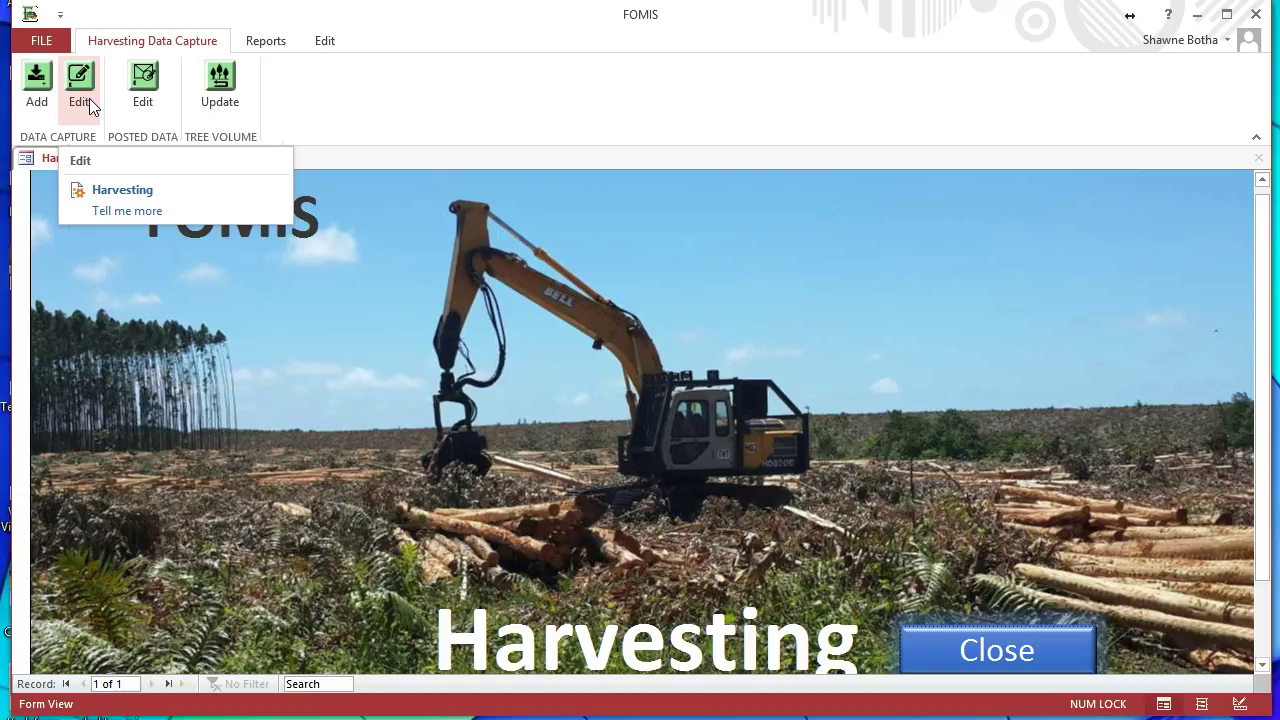
pyautogui.click(147, 76)
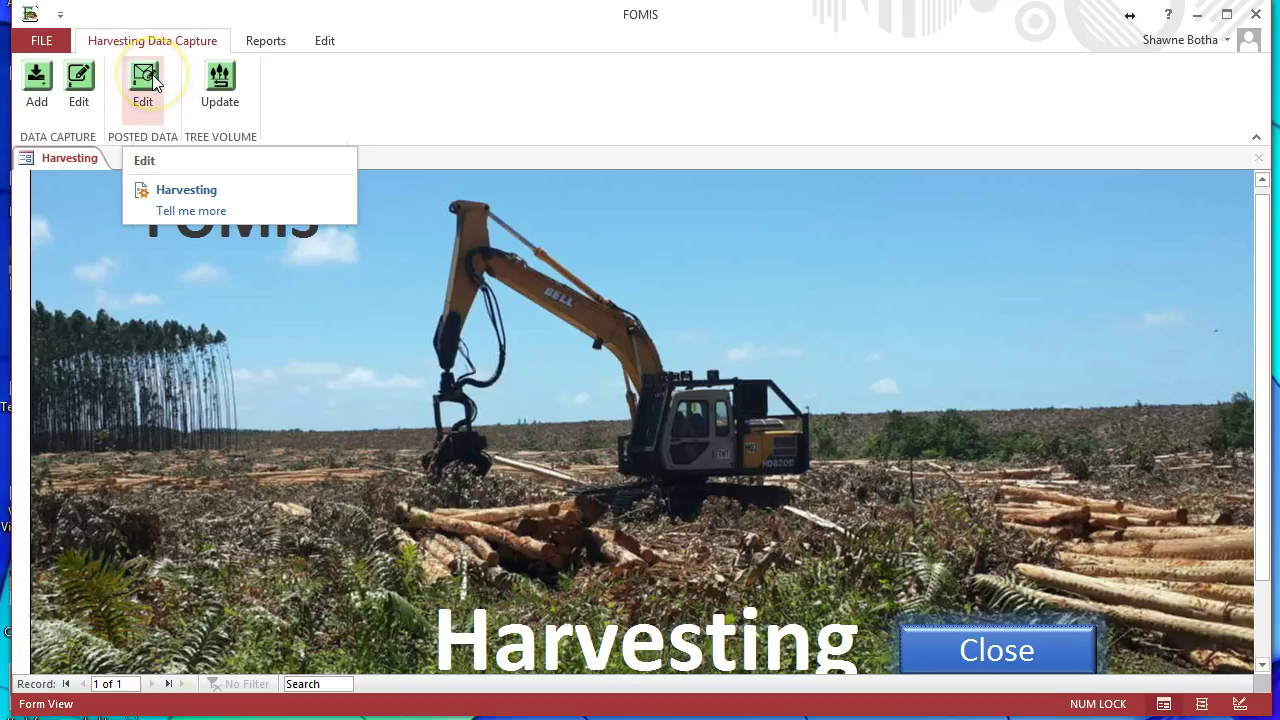
pyautogui.click(150, 82)
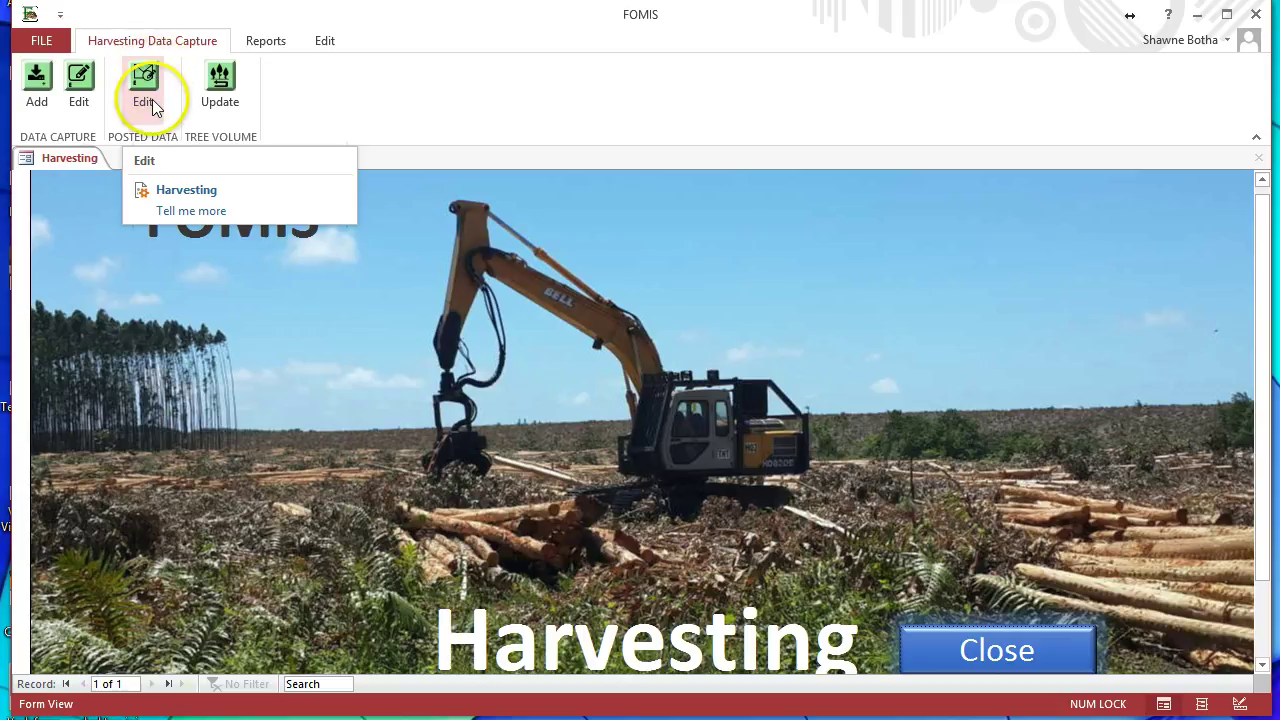
pyautogui.click(224, 80)
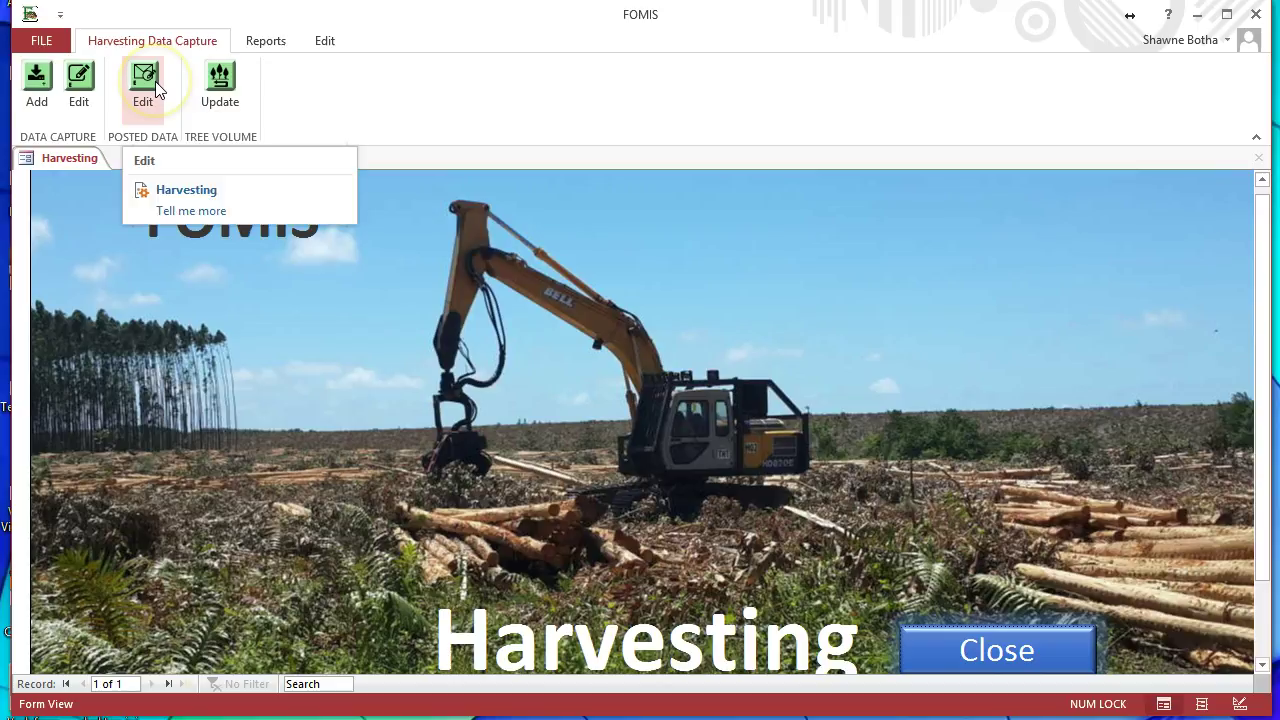
# Step: Open a blank Harvesting Data form for adding records to view its layout, and close it
pyautogui.click(38, 82)
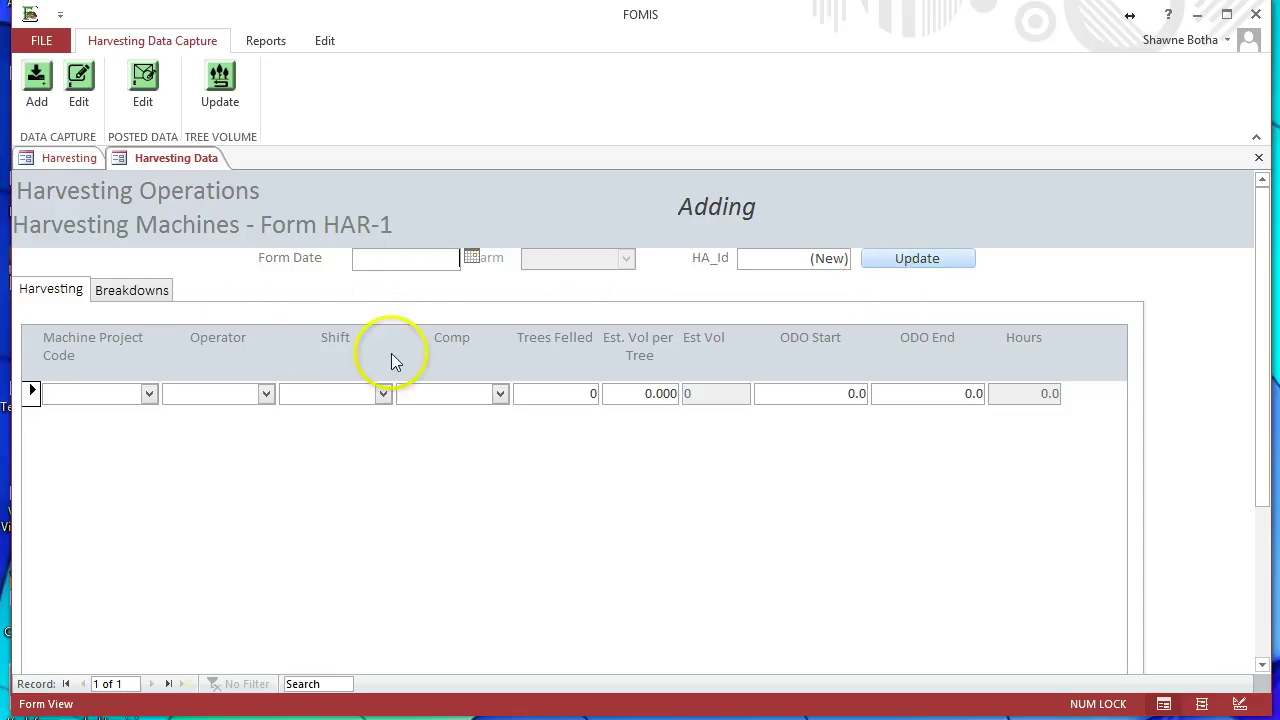
pyautogui.click(1259, 160)
pyautogui.click(1259, 162)
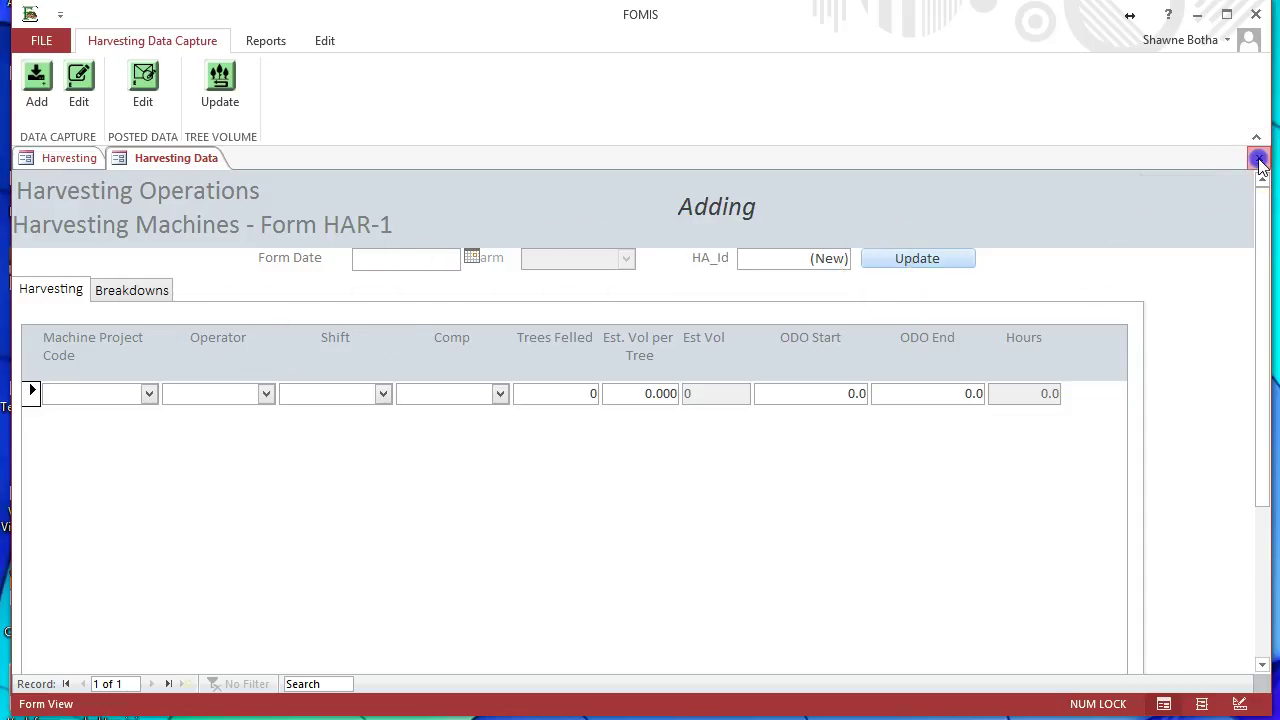
# Step: Open the harvesting data for editing and find the 15/11/14 record for Greenhills, checking its form date and farm
pyautogui.click(90, 78)
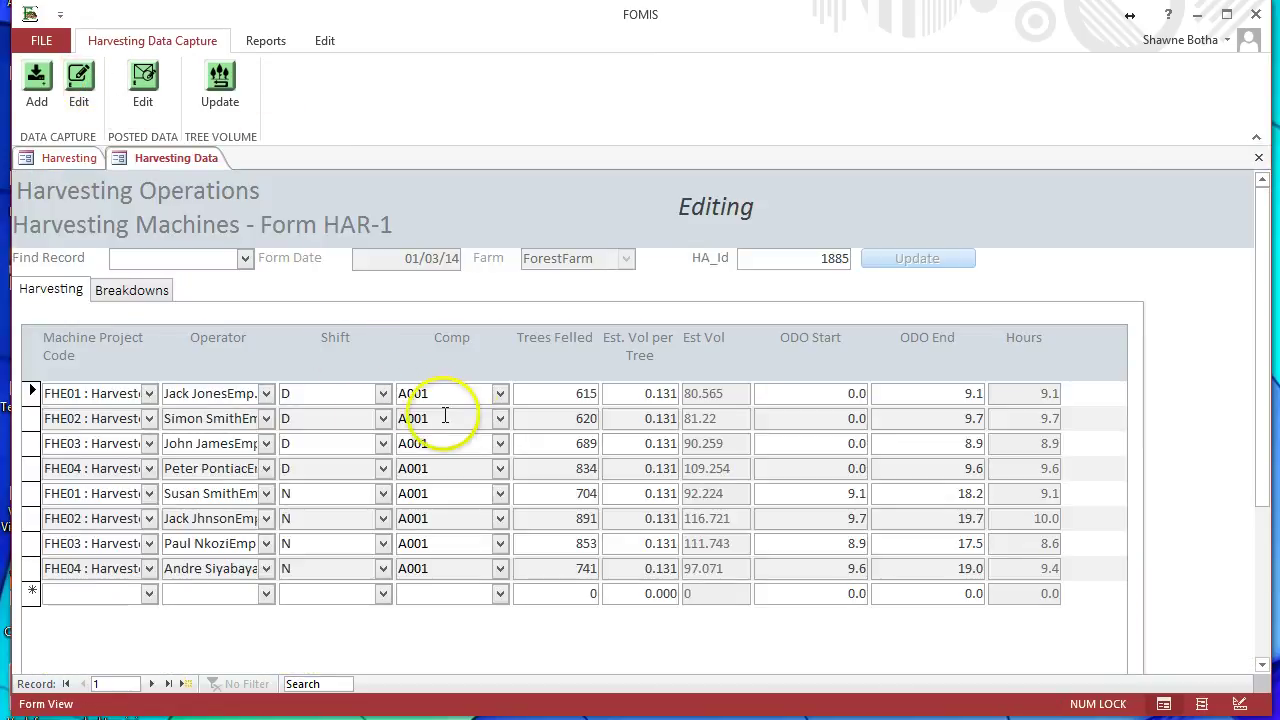
pyautogui.click(245, 259)
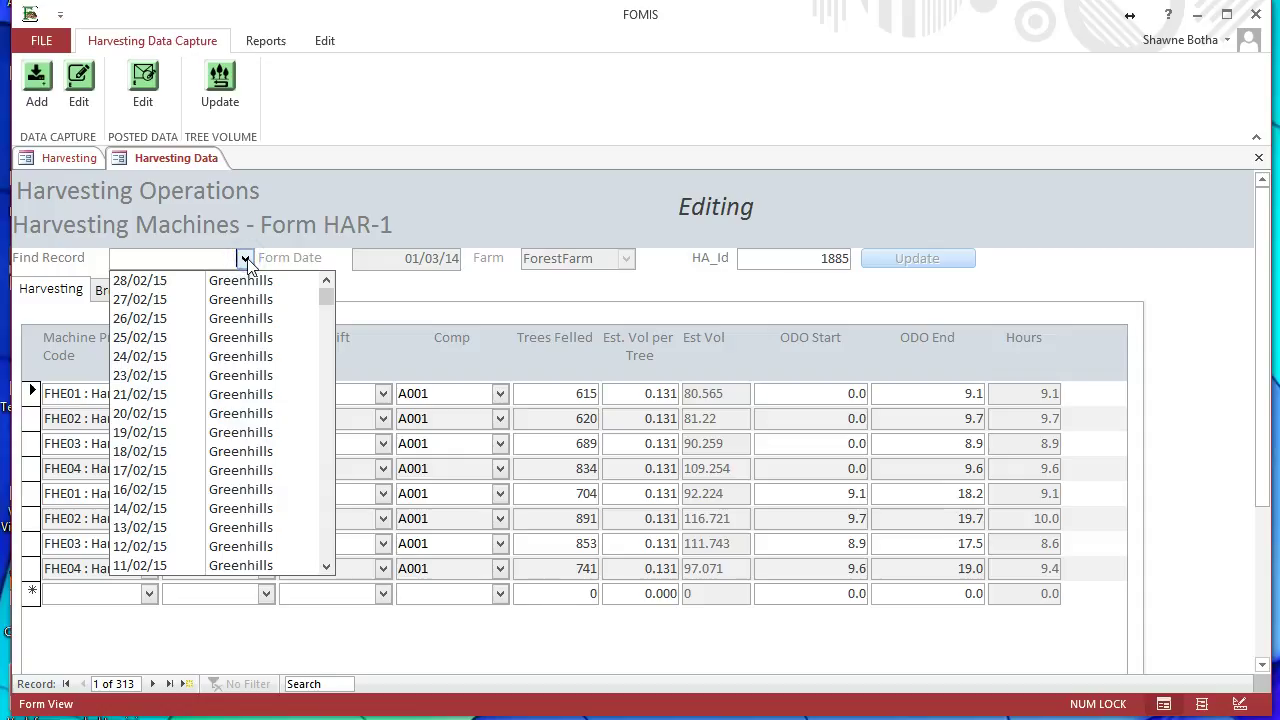
pyautogui.write('15/')
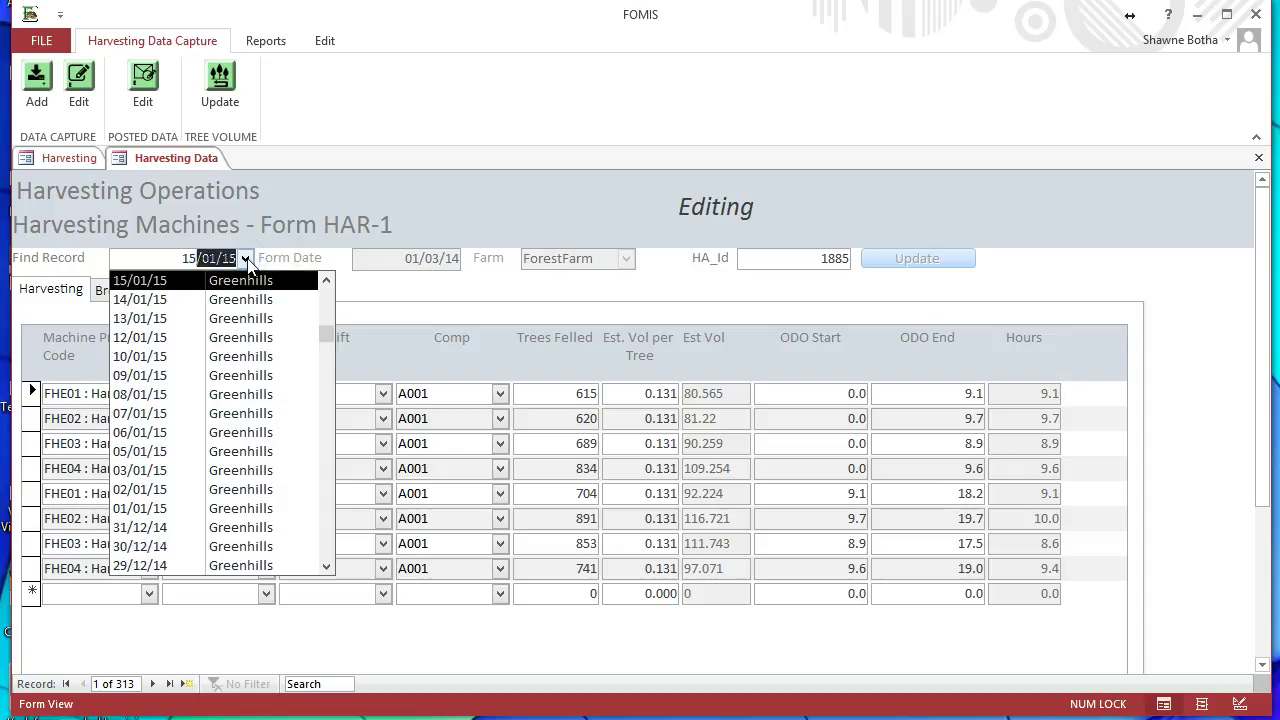
pyautogui.write('11/')
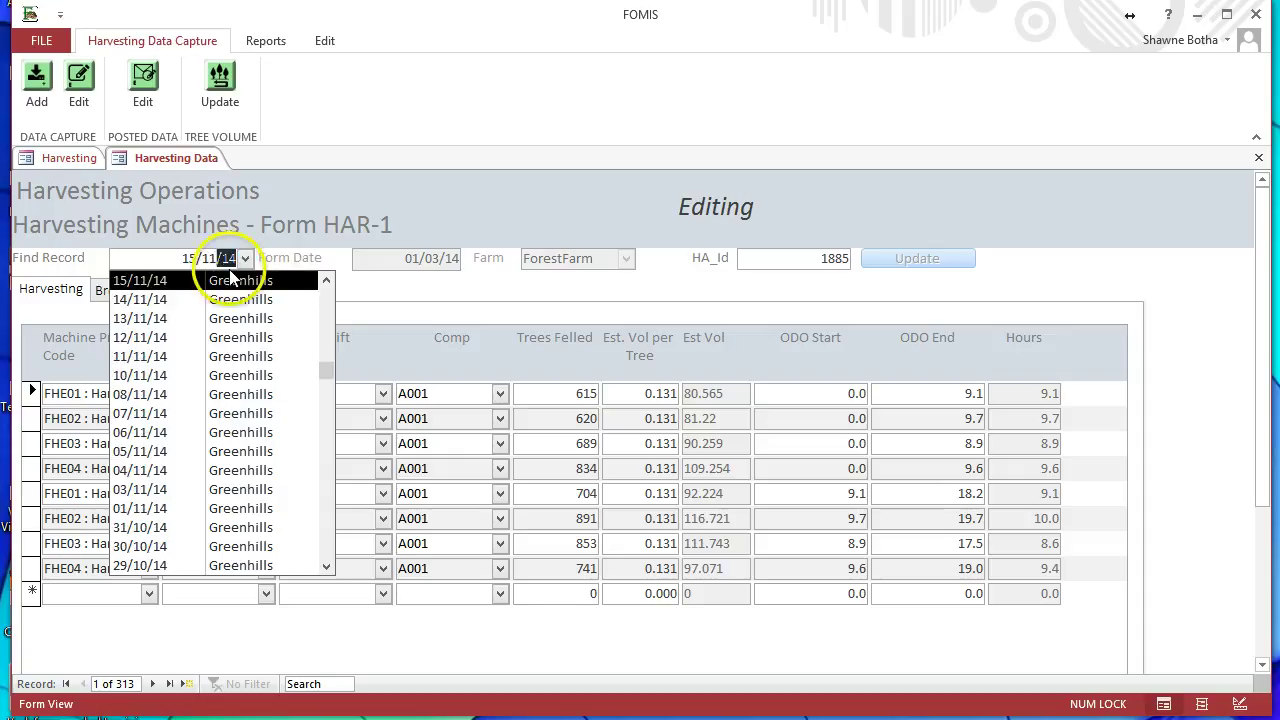
pyautogui.click(206, 281)
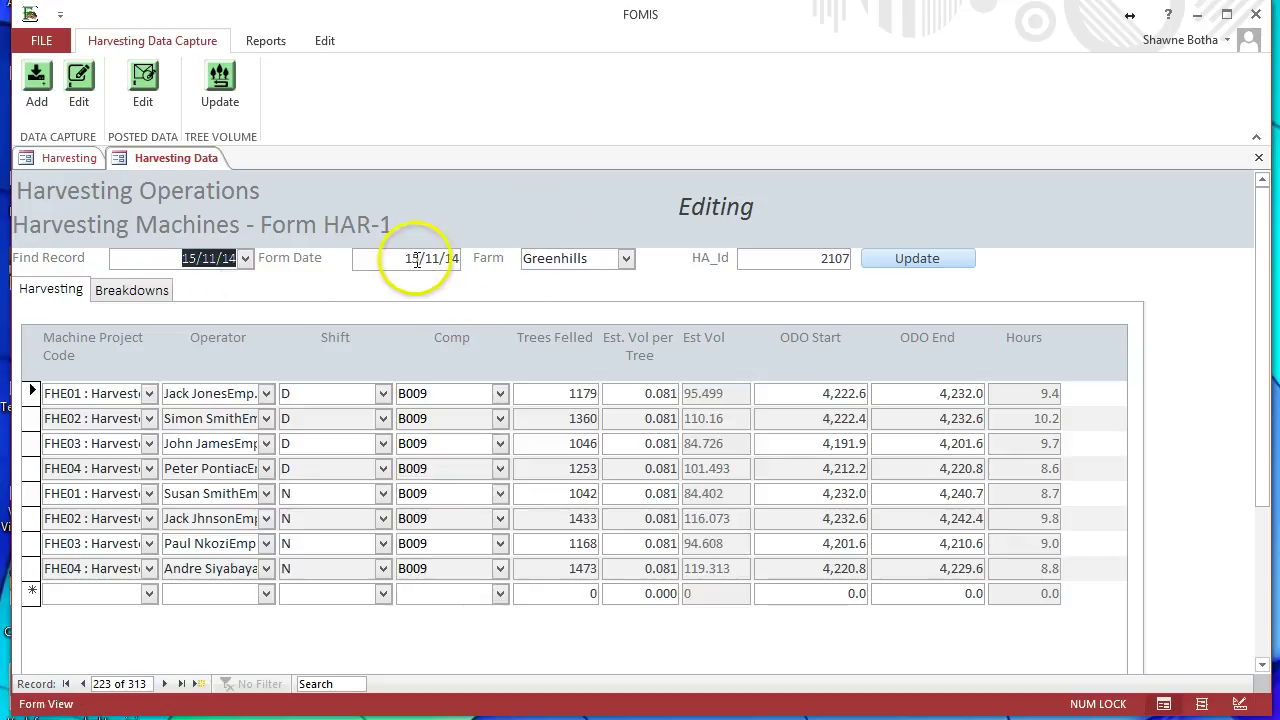
pyautogui.click(477, 256)
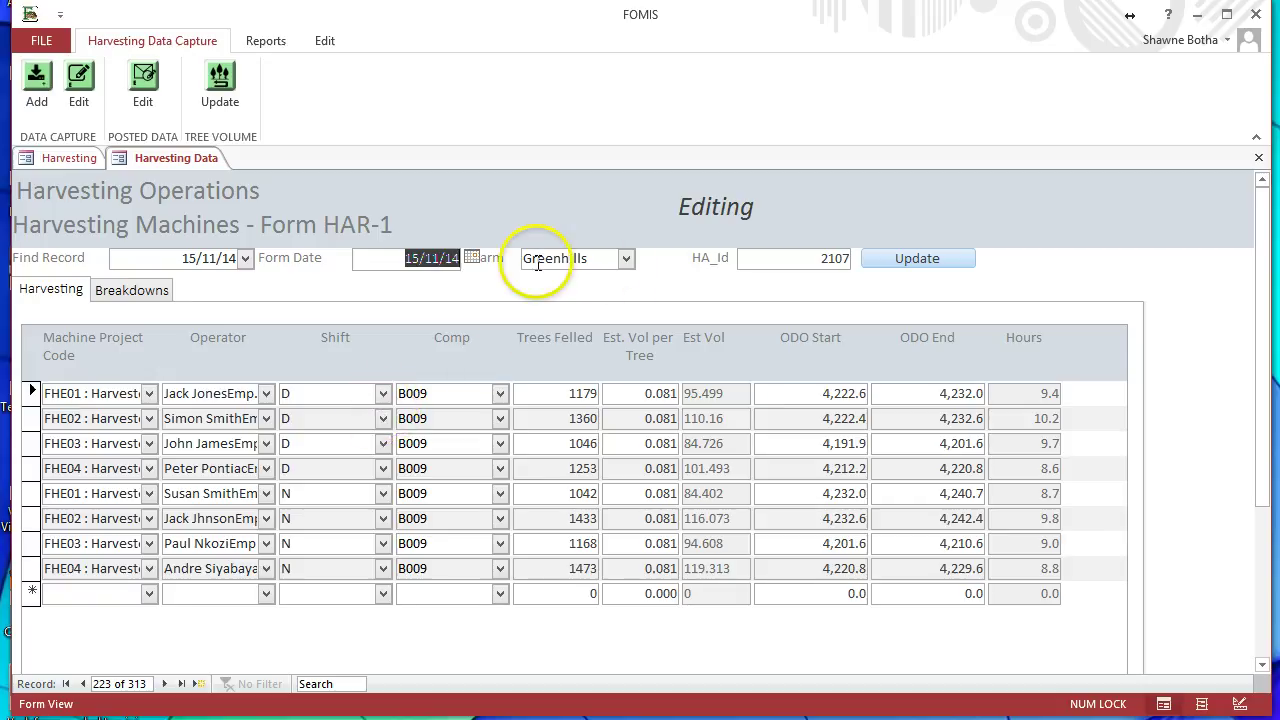
pyautogui.click(503, 257)
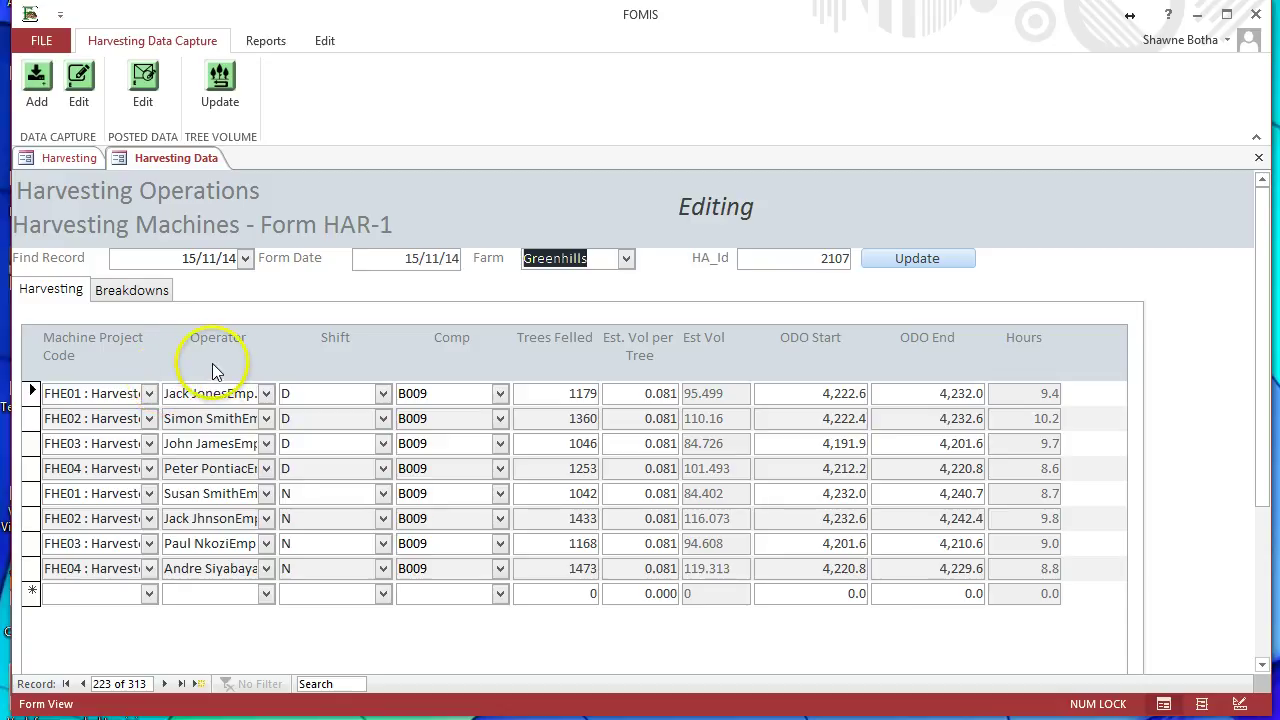
# Step: Try FHE03 as the machine project code in the first harvesting row, and undo the change
pyautogui.click(148, 394)
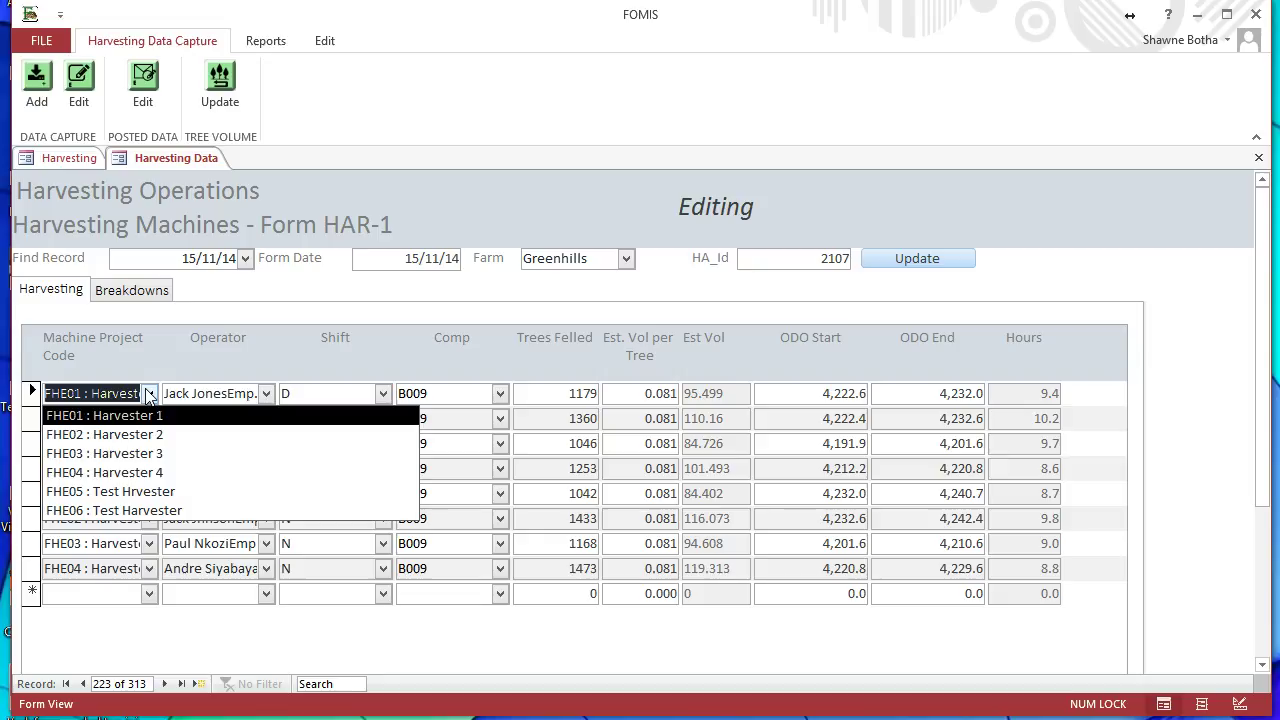
pyautogui.press('BackSpace')
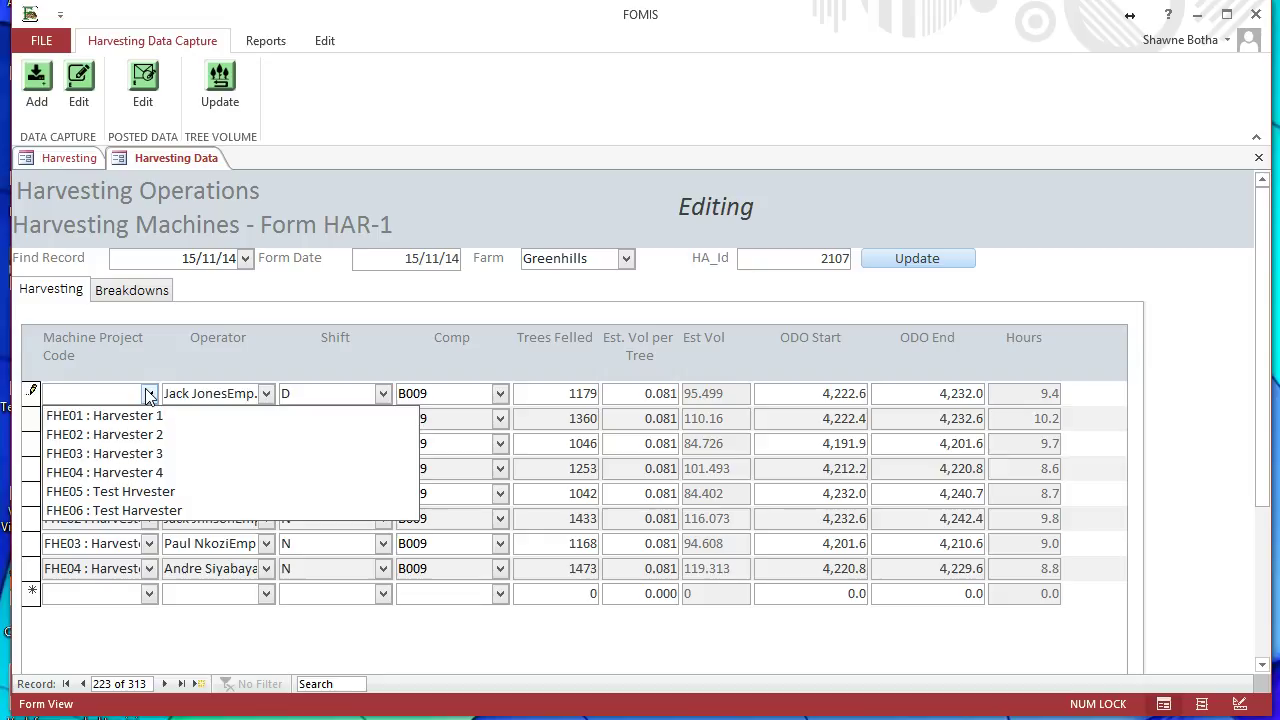
pyautogui.write('fh')
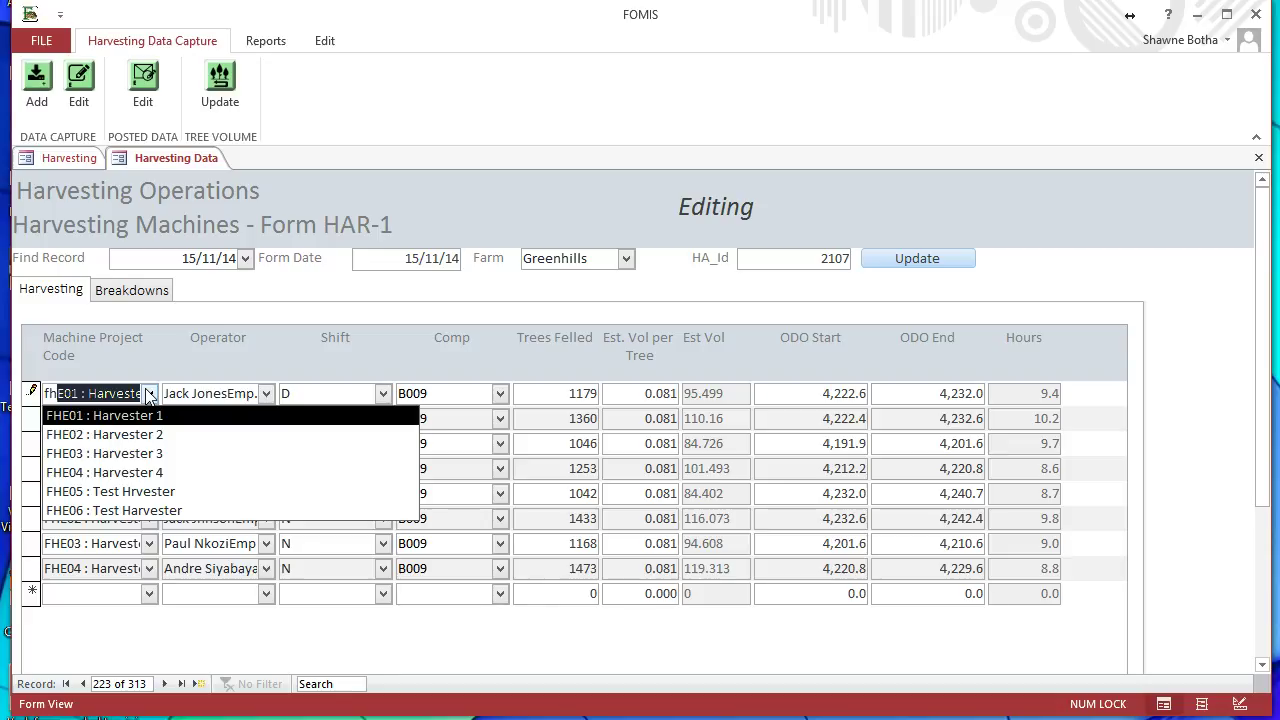
pyautogui.write('e03')
pyautogui.press('Tab')
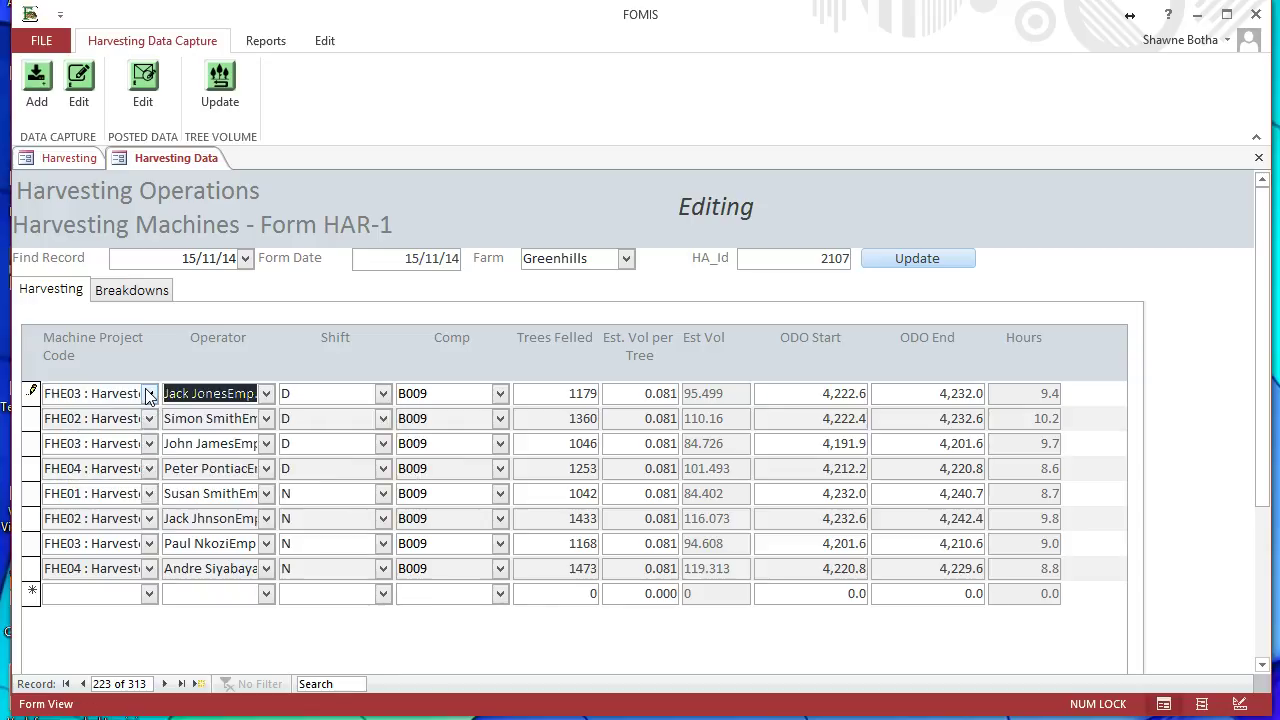
pyautogui.press('Escape')
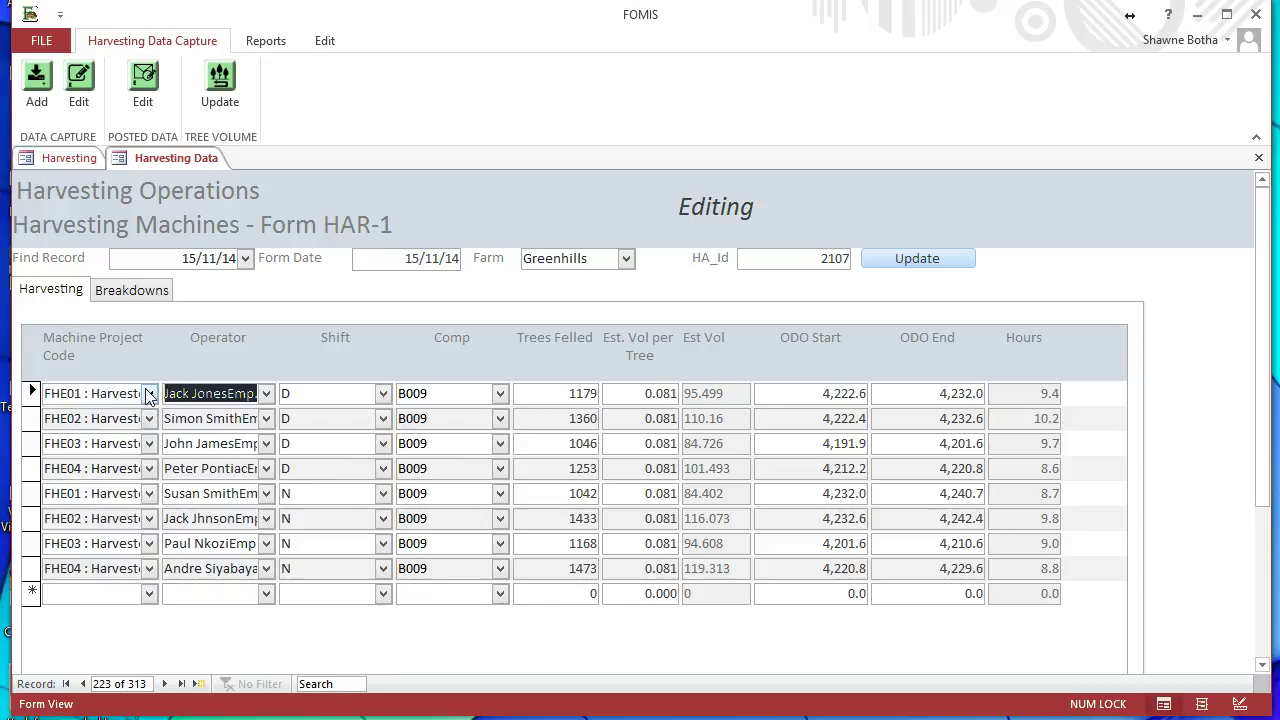
# Step: Examine the first row's operator, shift and compartment options, along with its trees felled and estimated volume per tree
pyautogui.click(267, 393)
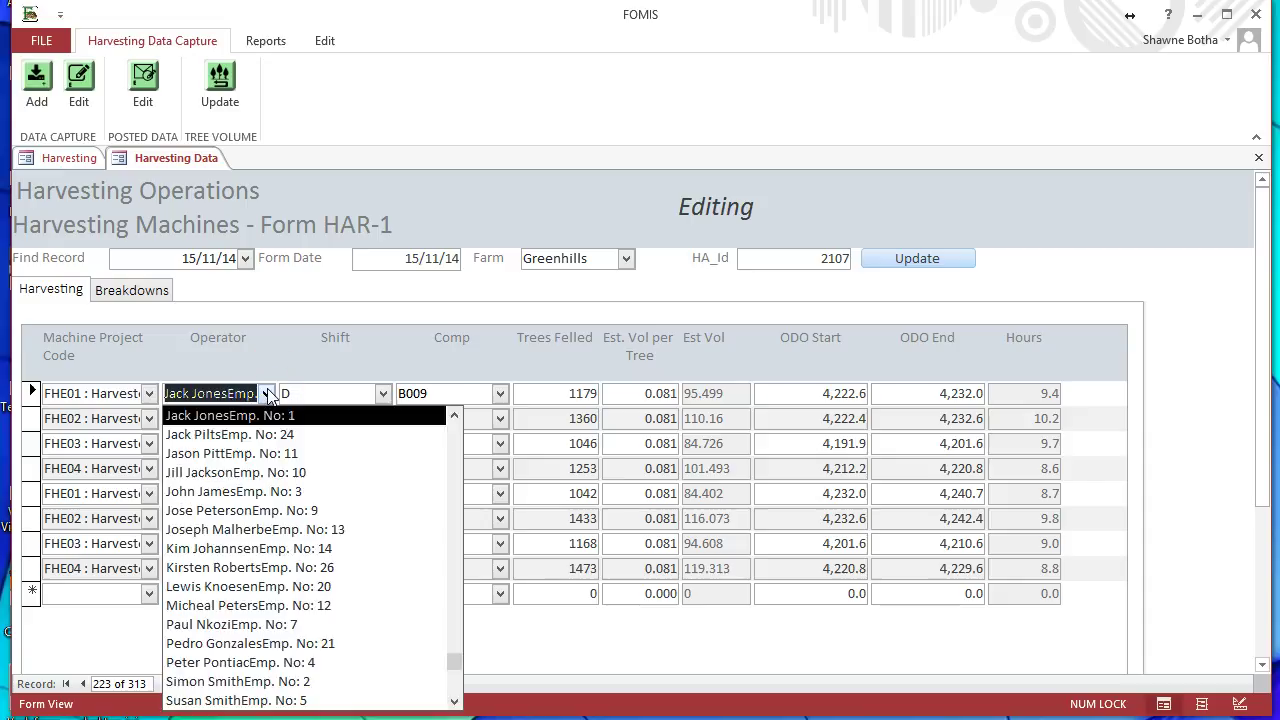
pyautogui.click(267, 393)
pyautogui.click(384, 394)
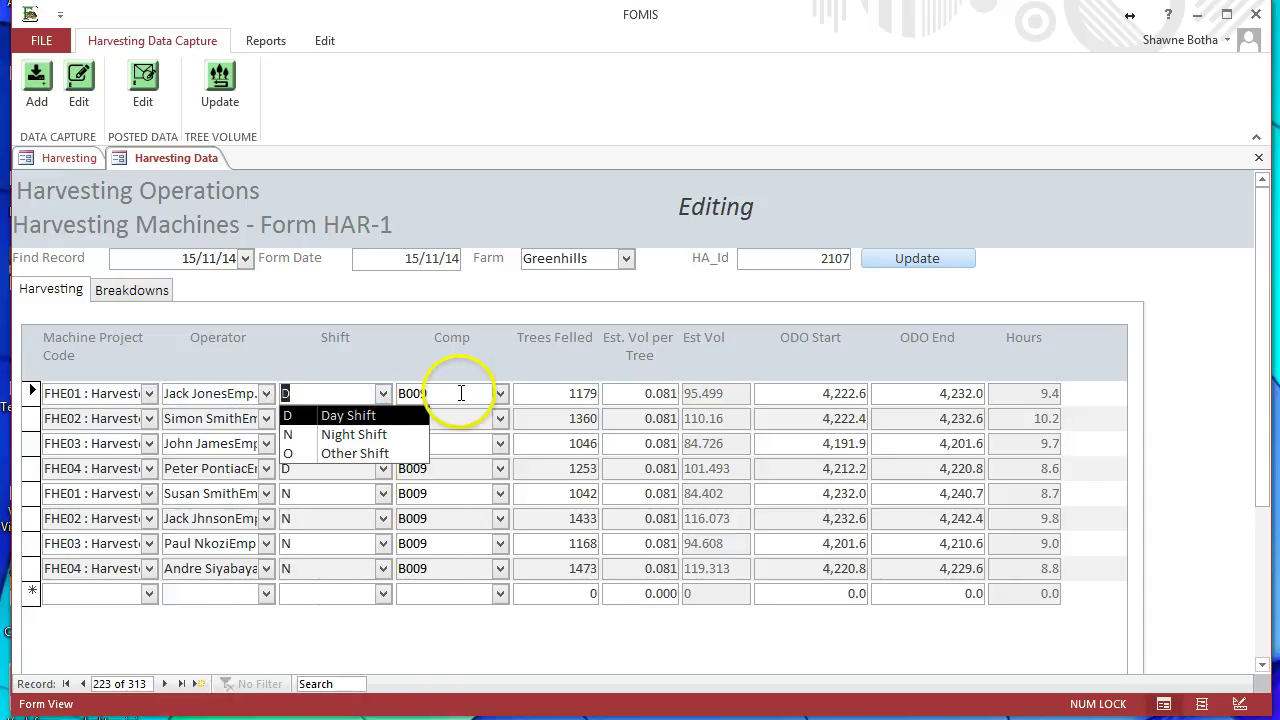
pyautogui.click(501, 394)
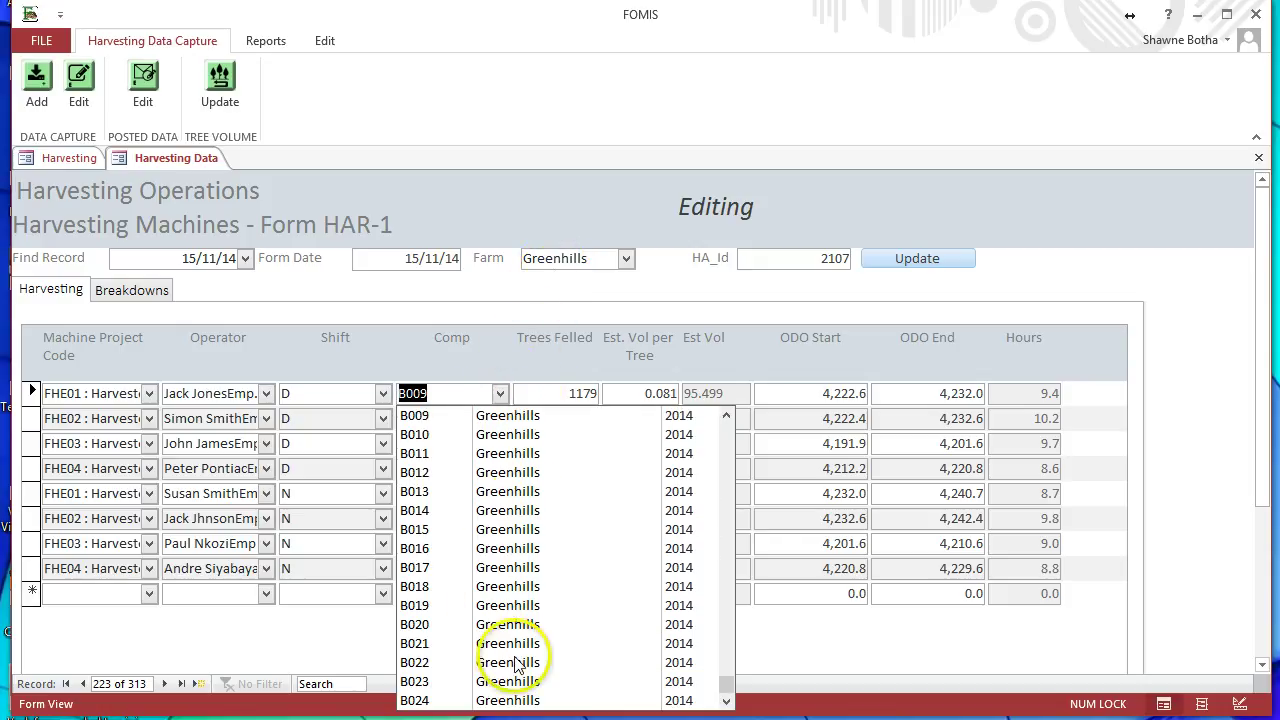
pyautogui.click(500, 393)
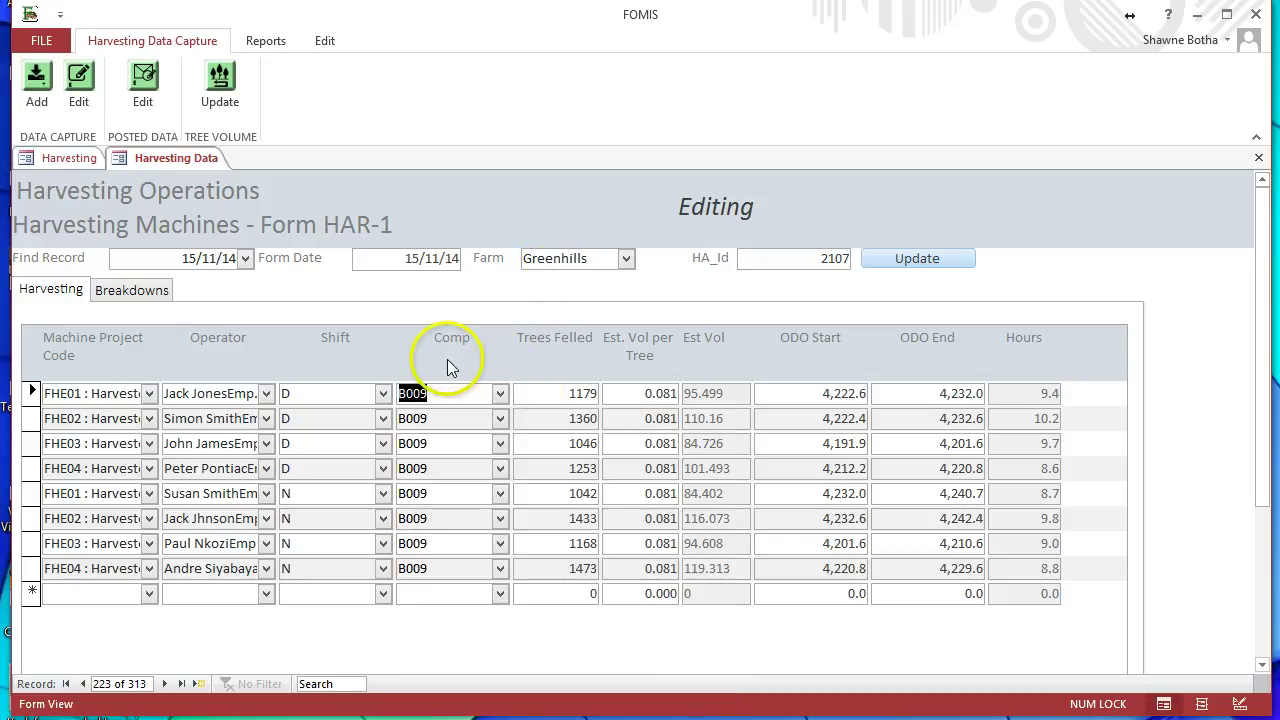
pyautogui.moveTo(560, 396); pyautogui.dragTo(600, 396)
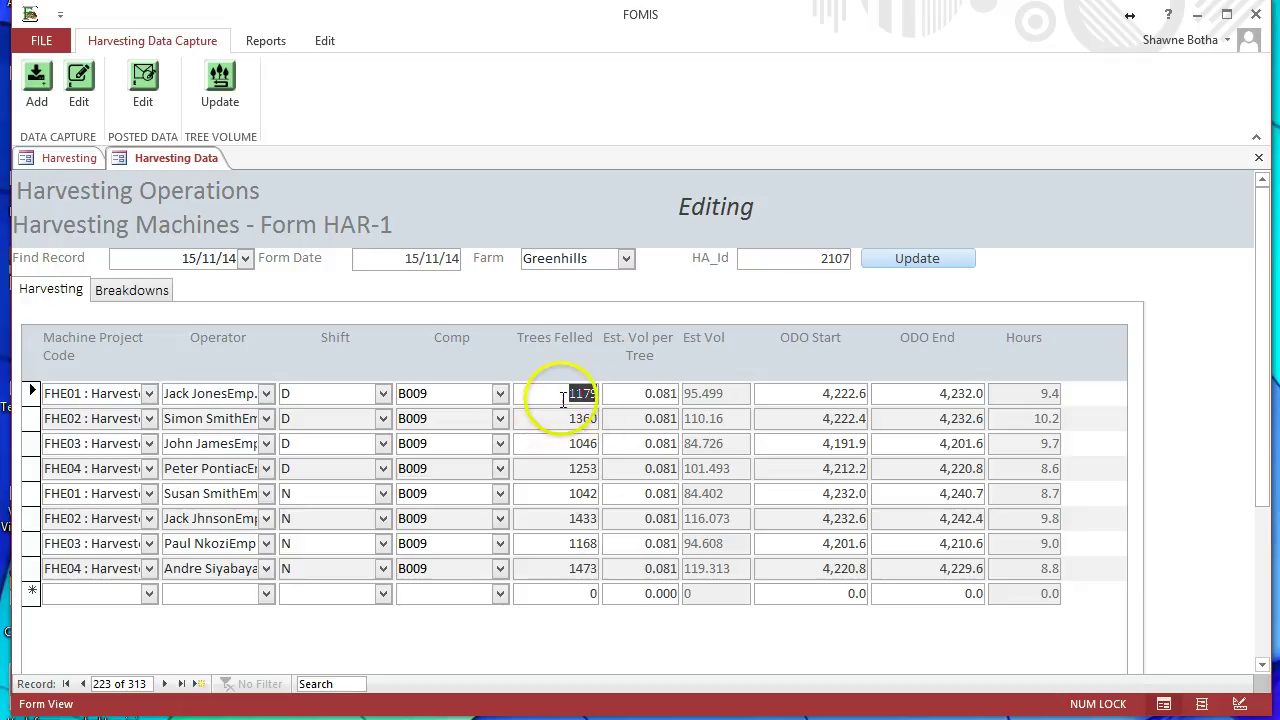
pyautogui.click(623, 392)
pyautogui.click(695, 394)
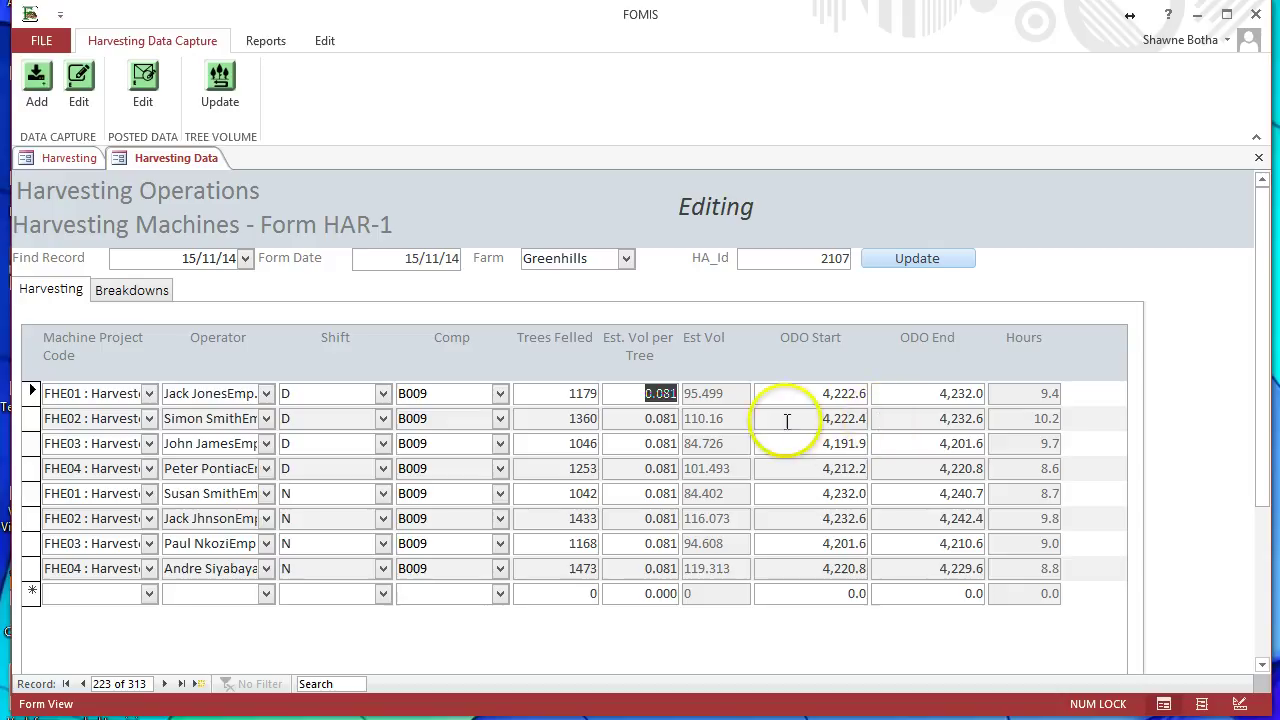
pyautogui.click(583, 390)
pyautogui.moveTo(583, 390); pyautogui.dragTo(603, 391)
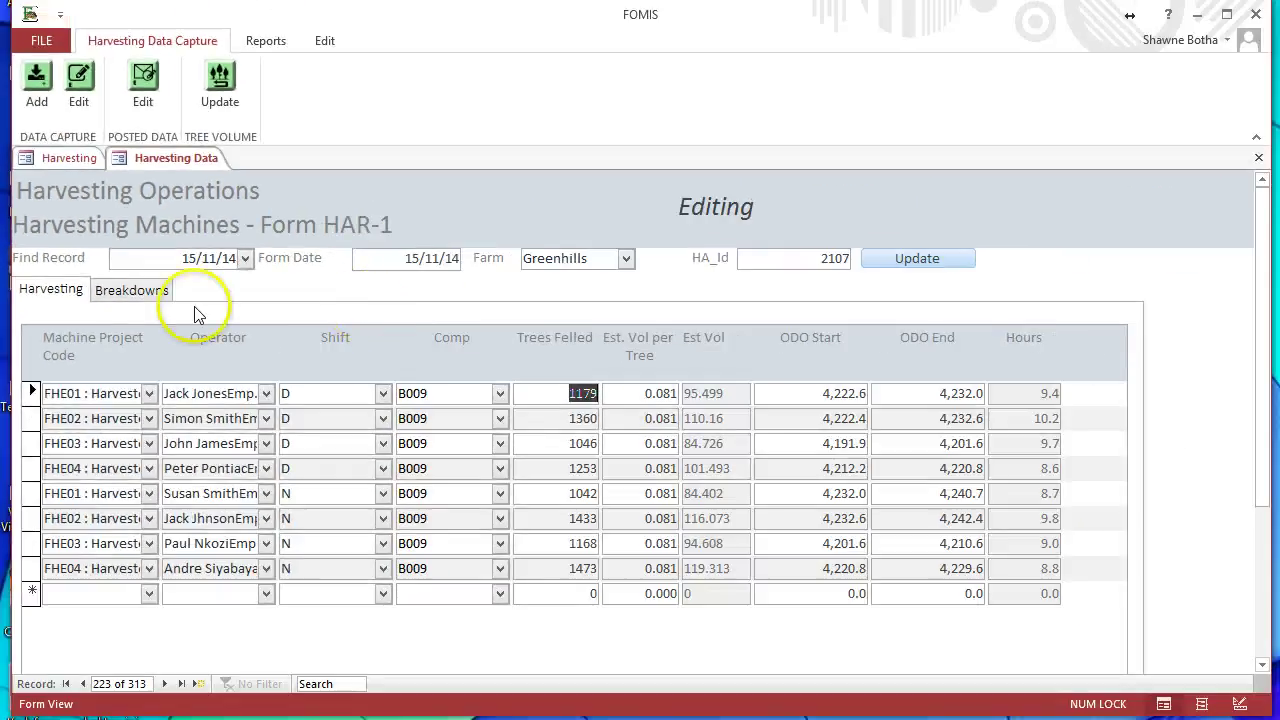
# Step: Review the first breakdown entry's machine, start time and reason options, and add the comment "stormy weather - lots of mud etc"
pyautogui.click(620, 325)
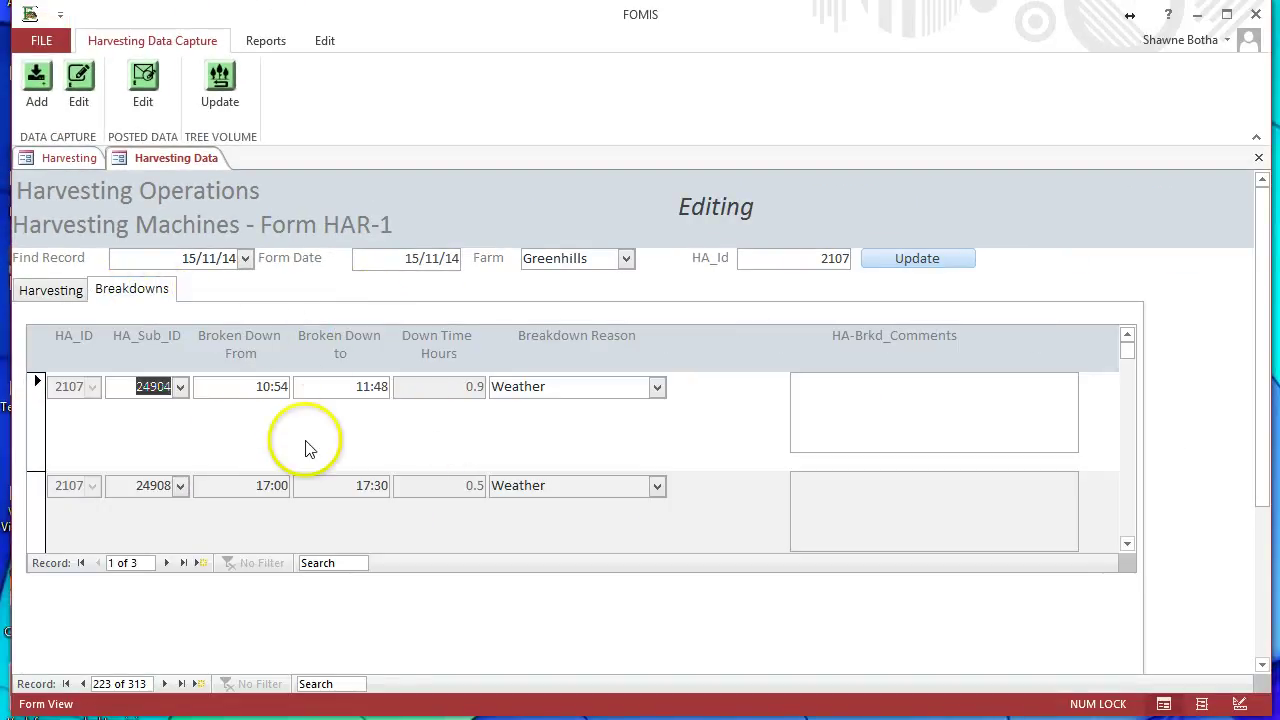
pyautogui.click(180, 388)
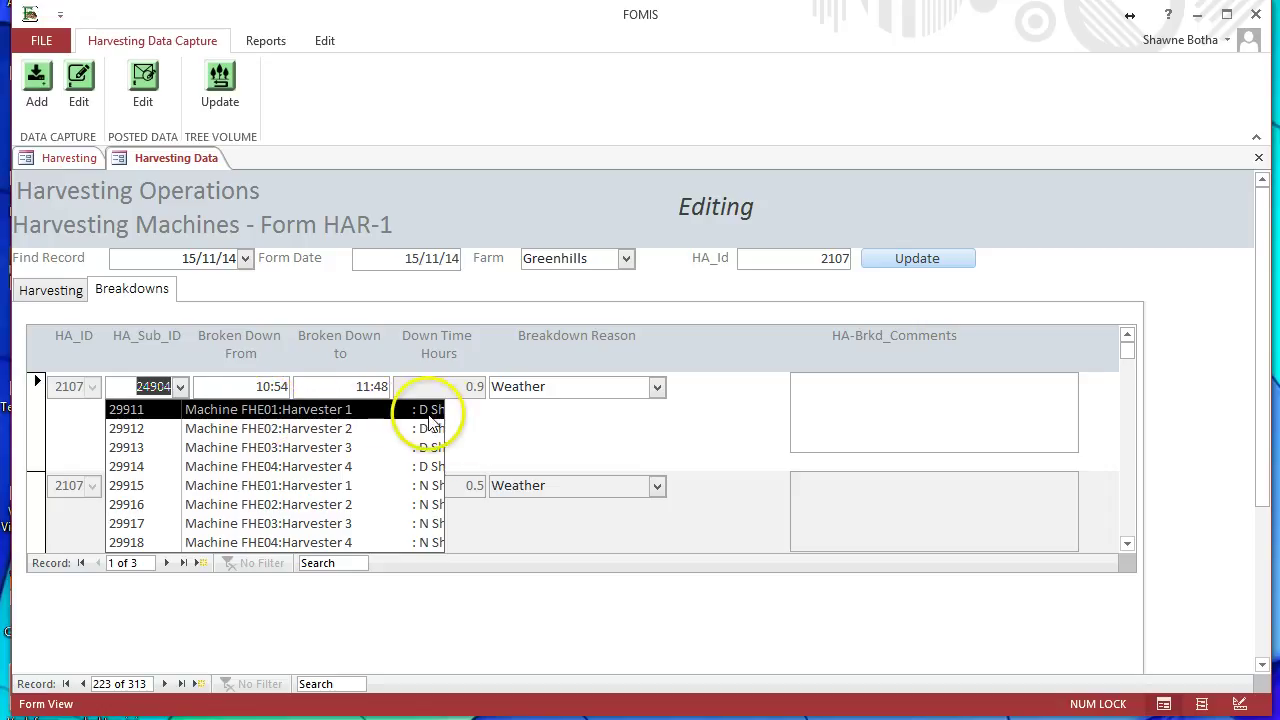
pyautogui.click(252, 386)
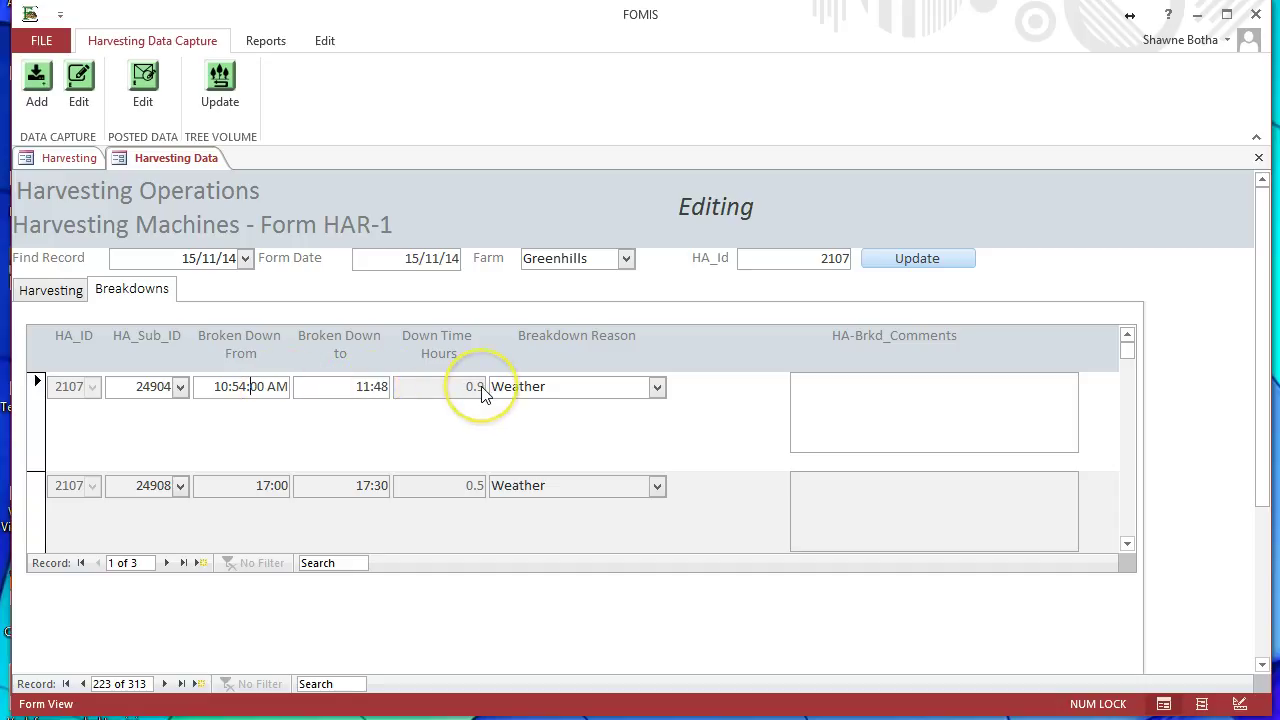
pyautogui.click(657, 387)
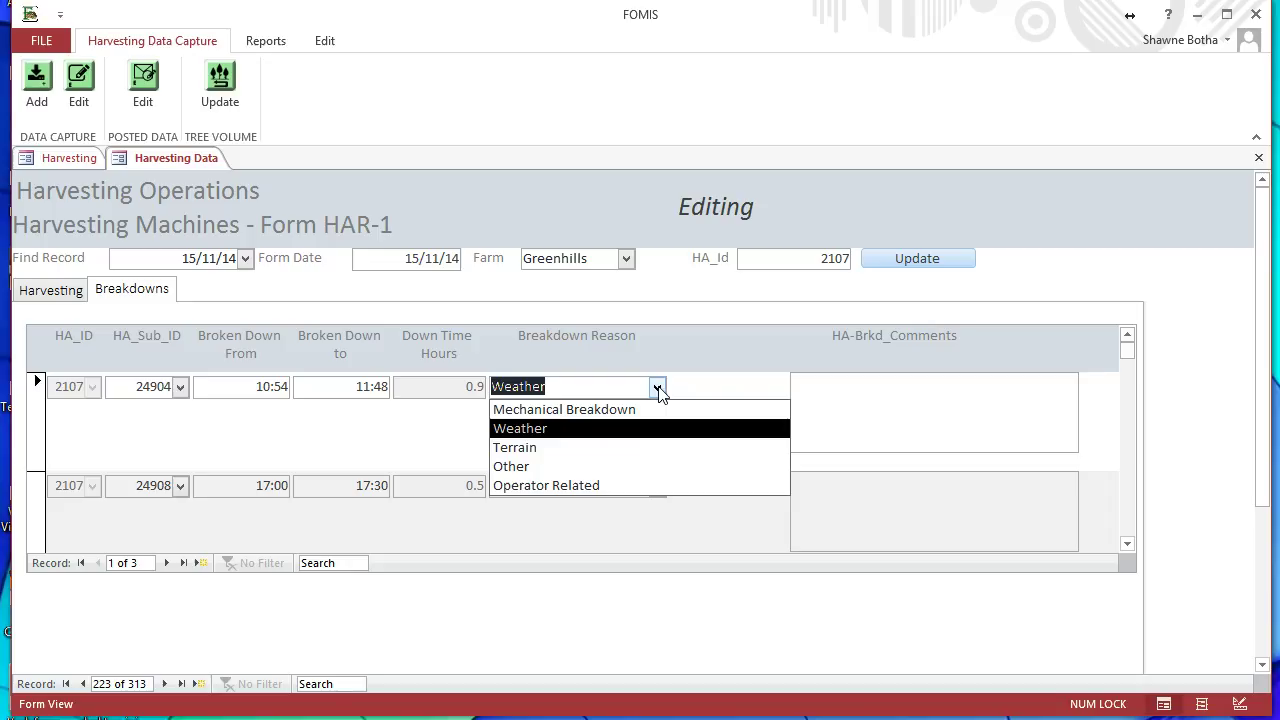
pyautogui.click(829, 389)
pyautogui.click(880, 457)
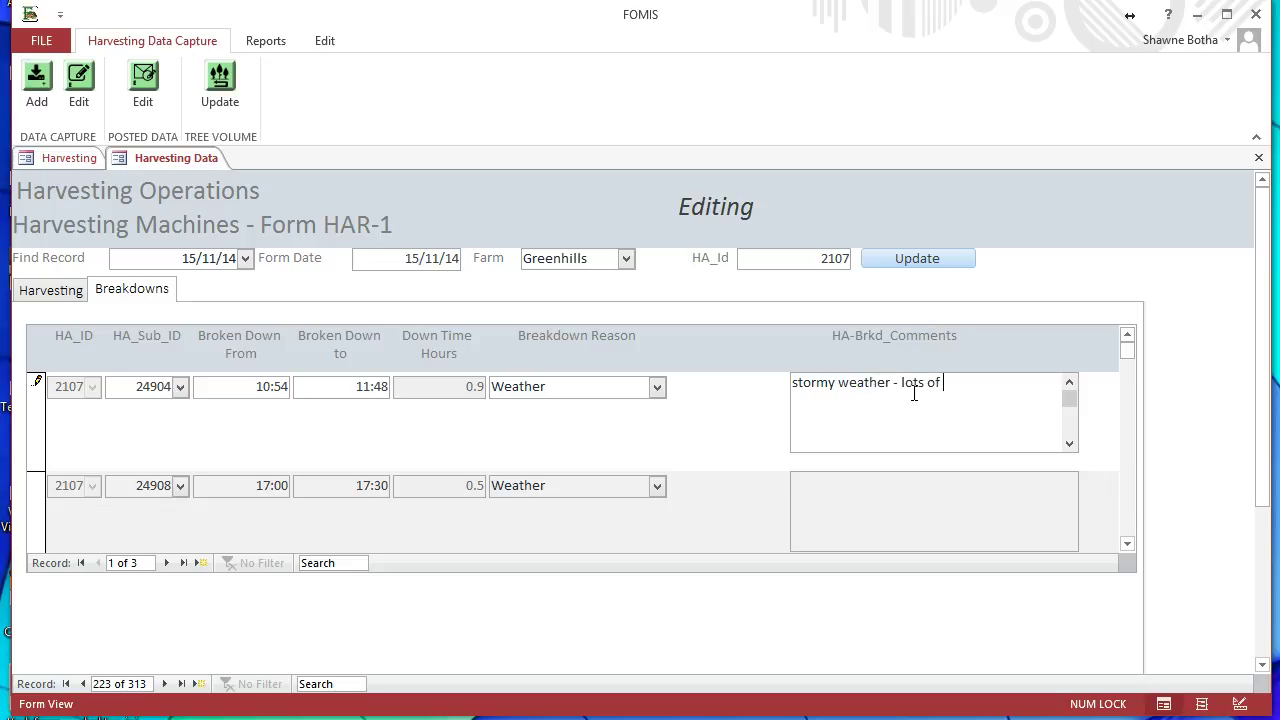
pyautogui.write('etc')
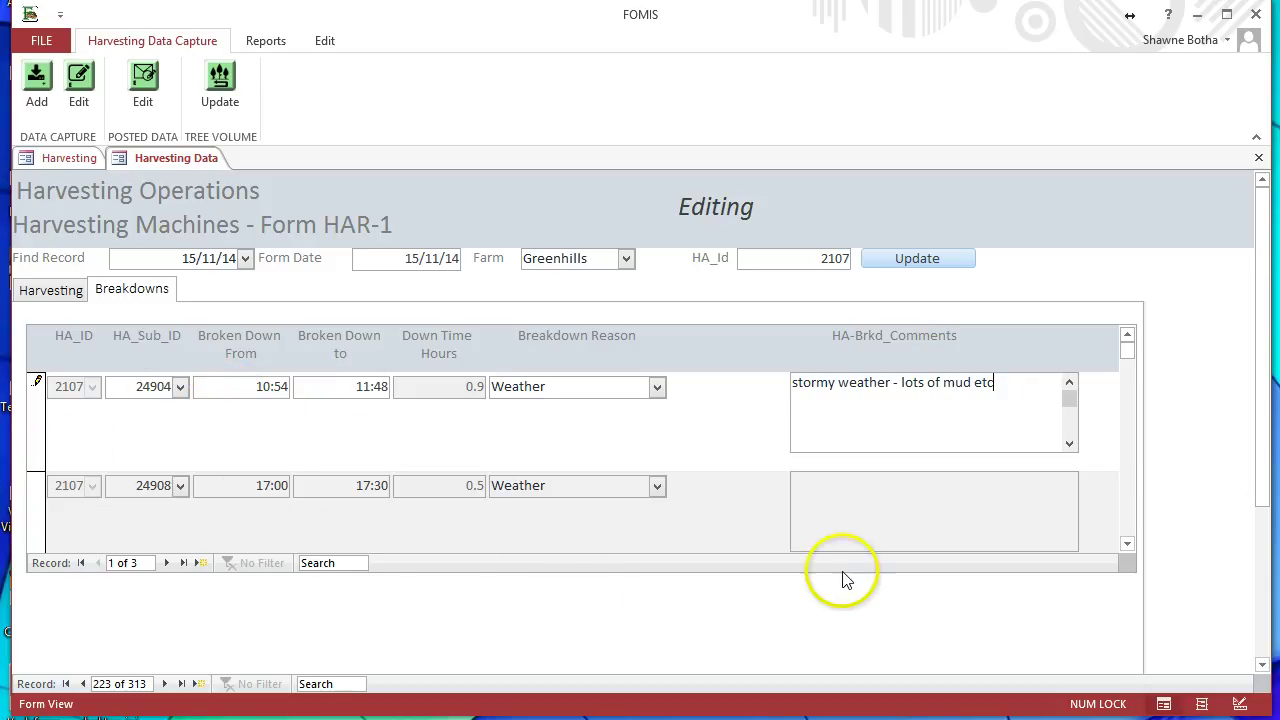
# Step: Look through the remaining breakdown entries for the record and close the Harvesting Data form
pyautogui.click(1128, 545)
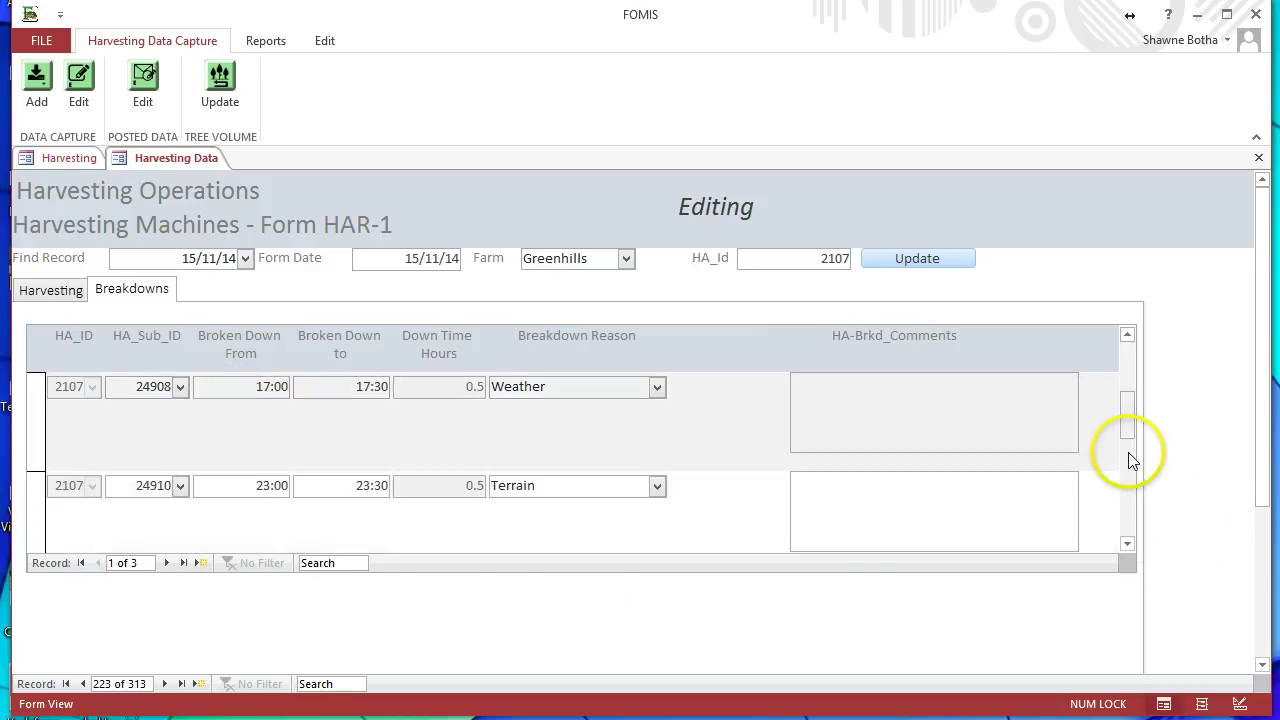
pyautogui.click(1128, 335)
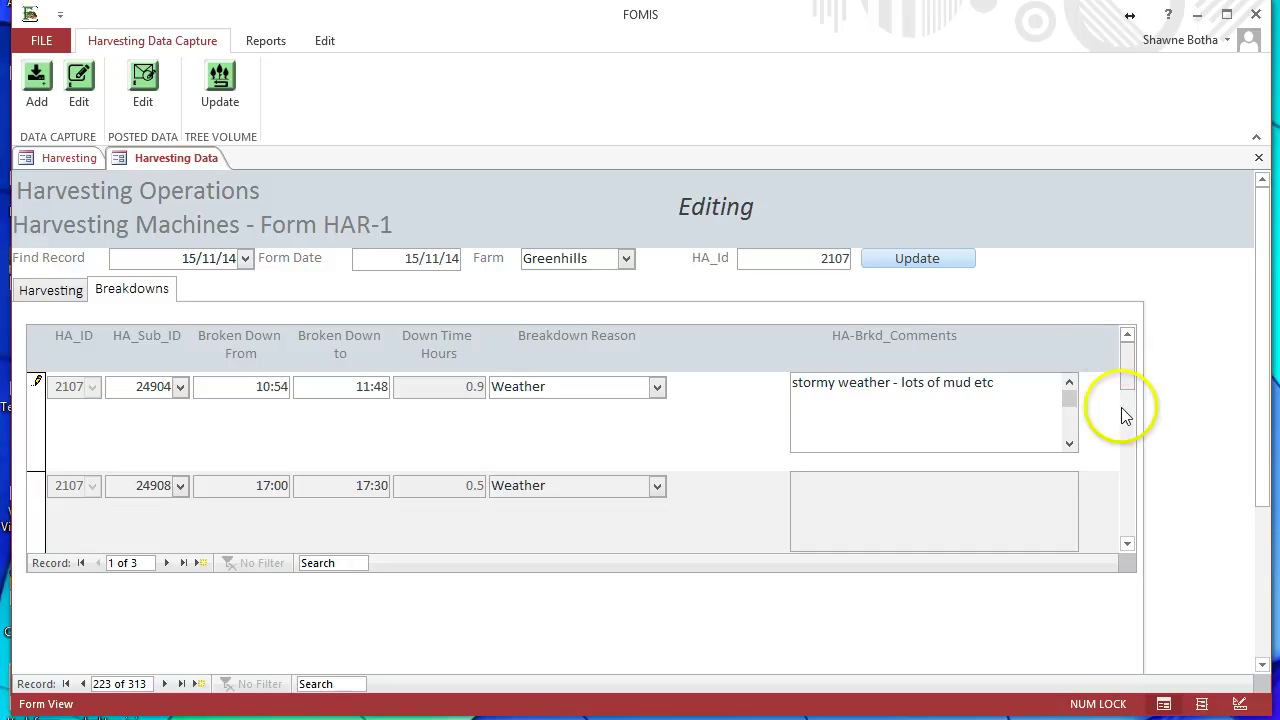
pyautogui.click(1128, 545)
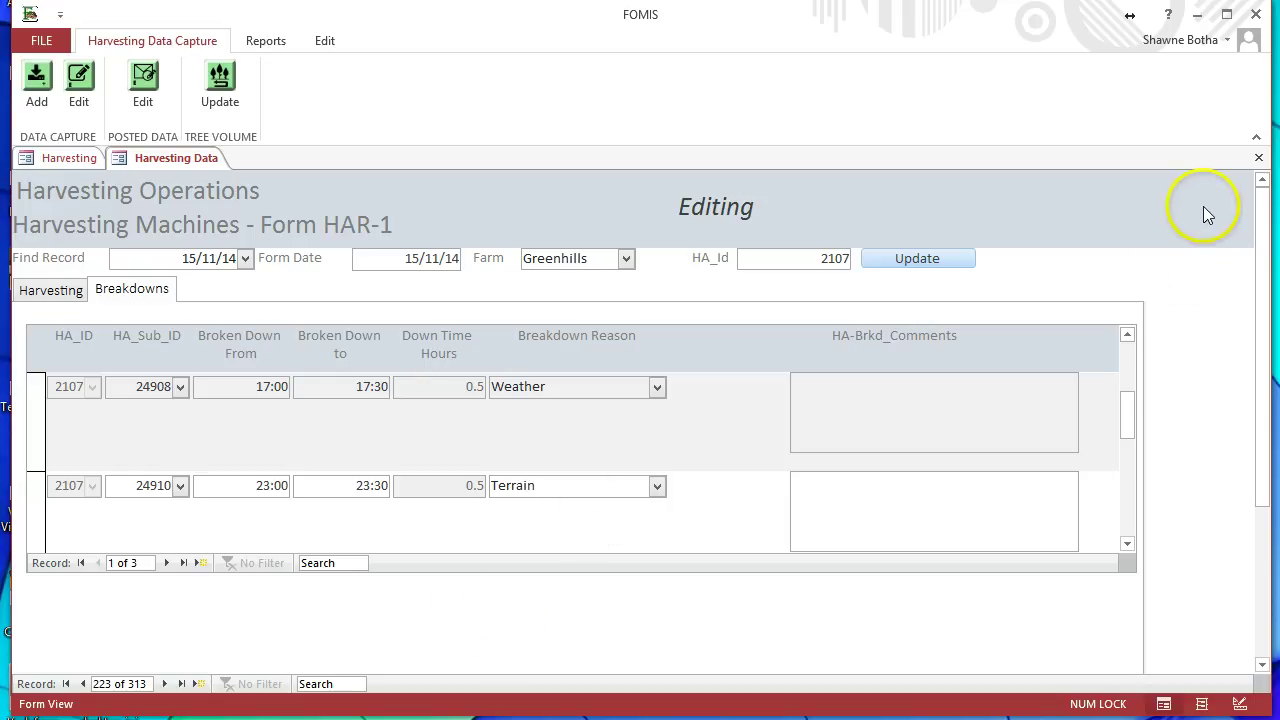
pyautogui.click(1260, 160)
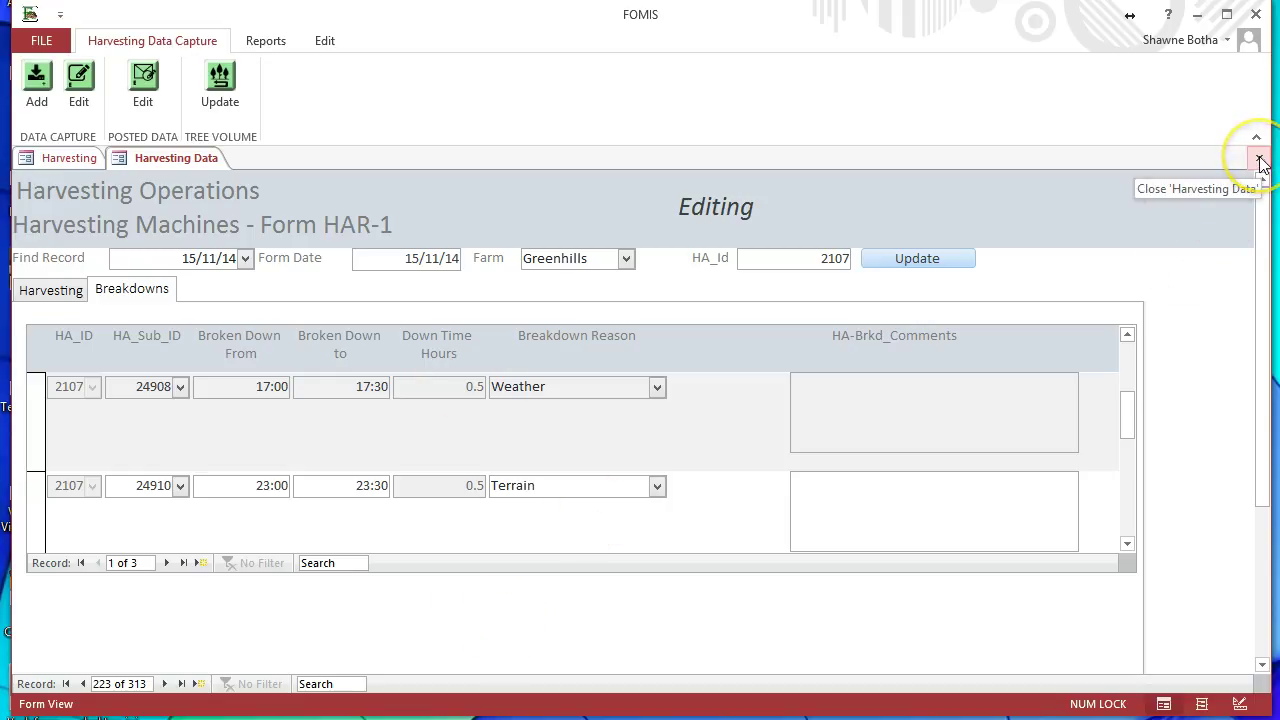
# Step: Review the harvesting machine rows of the 15/11/14 Greenhills record and close the Harvesting Data form
pyautogui.click(47, 290)
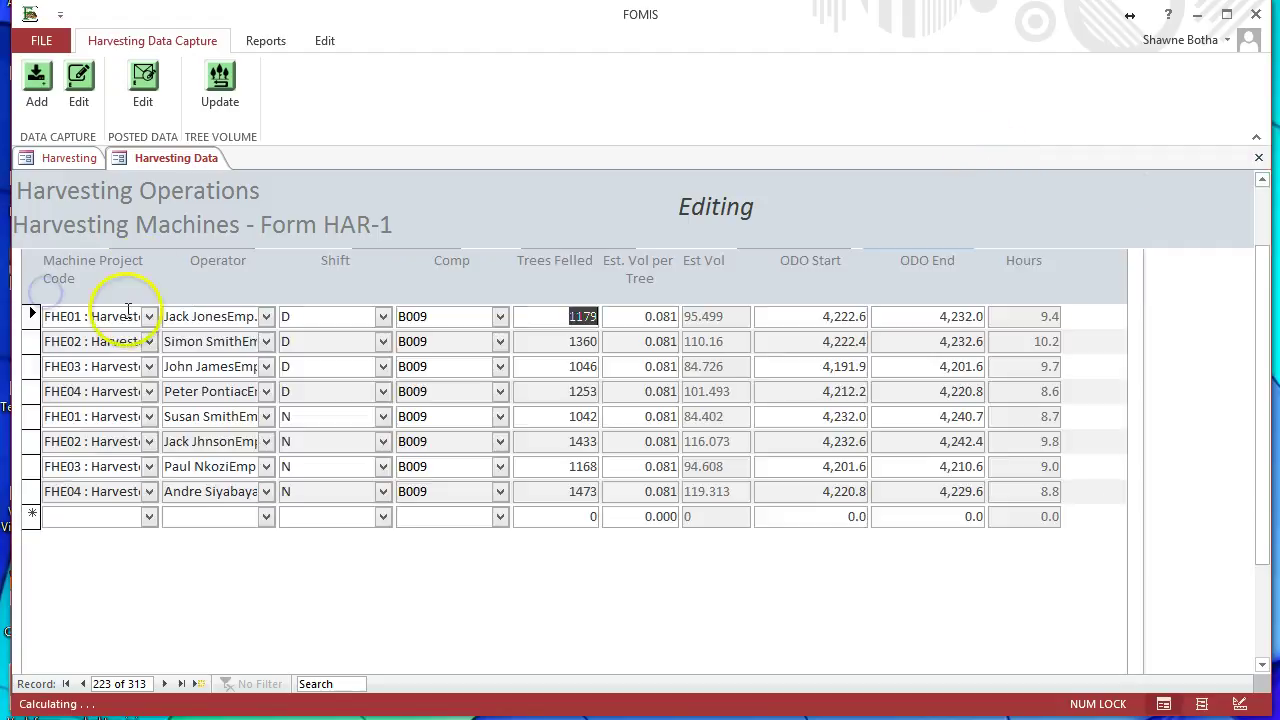
pyautogui.click(1262, 403)
pyautogui.moveTo(1262, 403); pyautogui.dragTo(1260, 257)
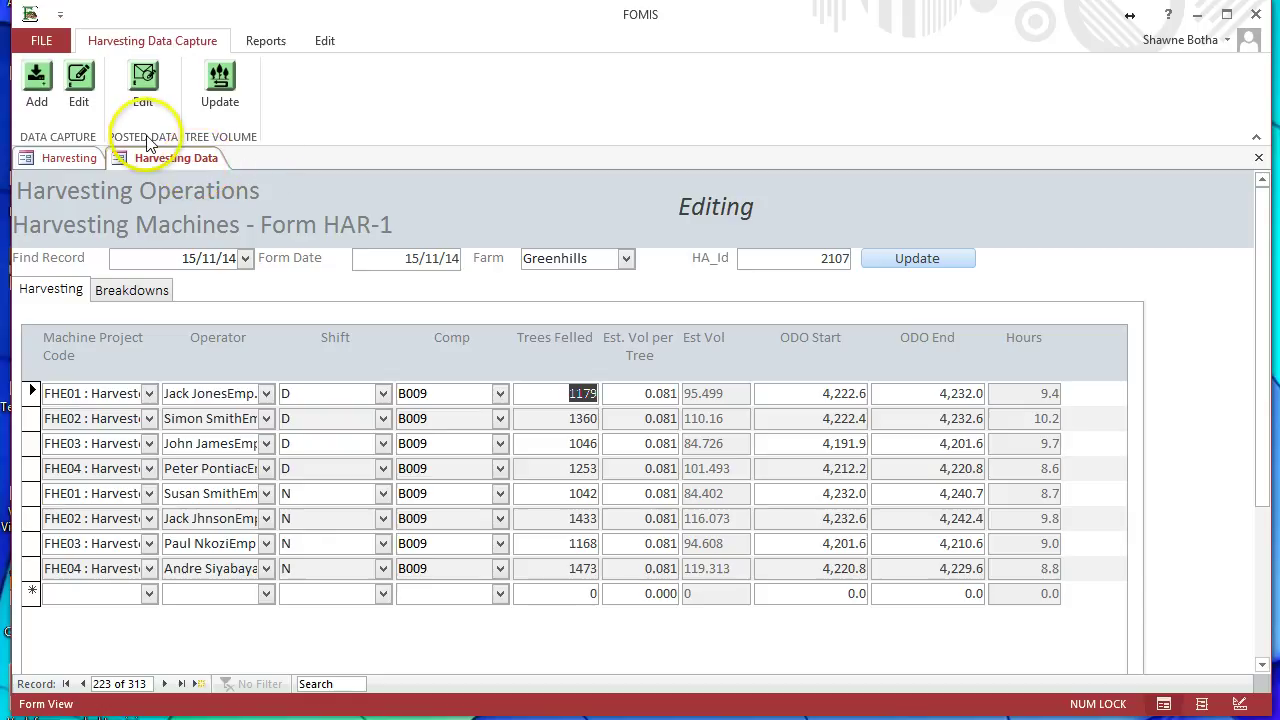
pyautogui.click(1259, 157)
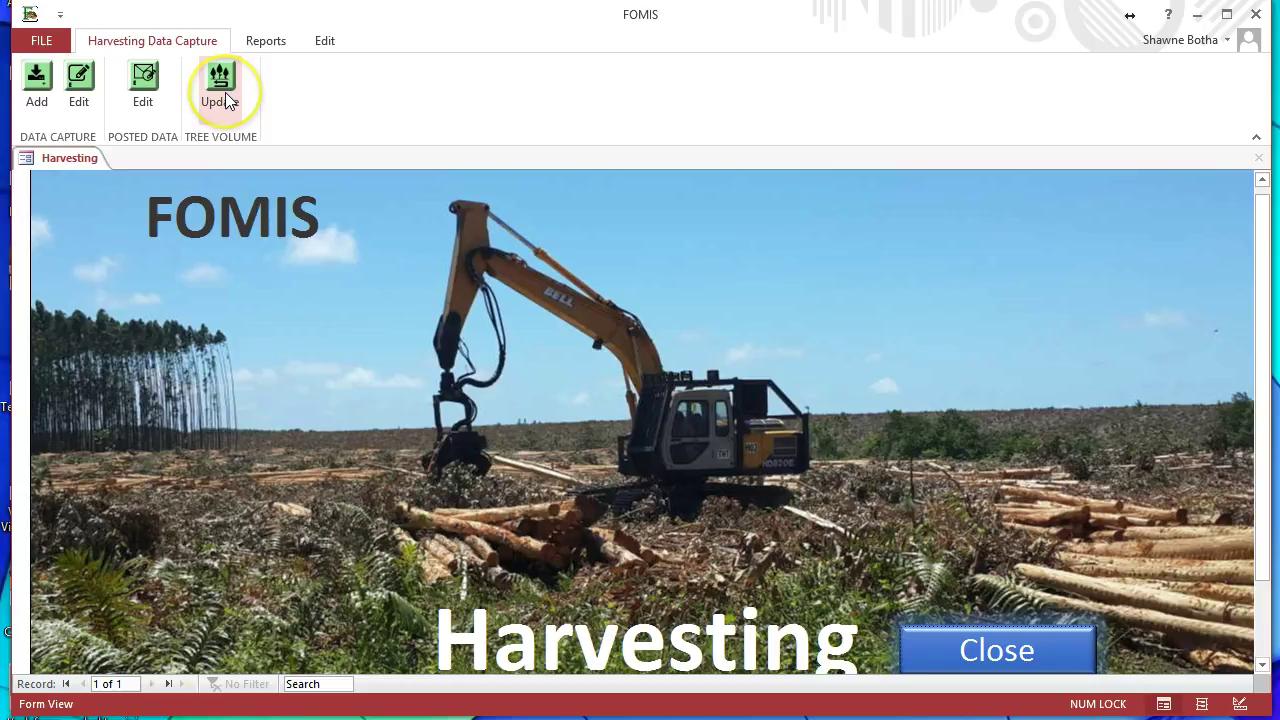
# Step: Open the tree volume update form and select compartment B004 on the Greenhills farm
pyautogui.click(226, 95)
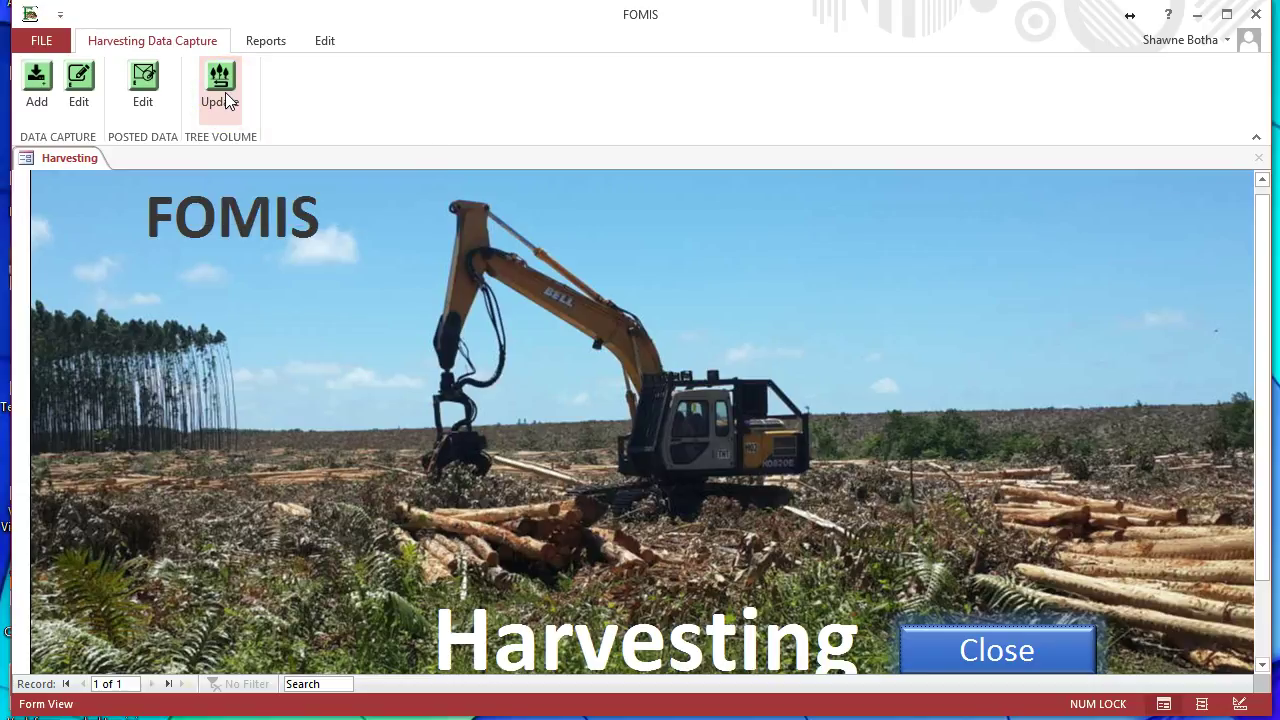
pyautogui.click(226, 100)
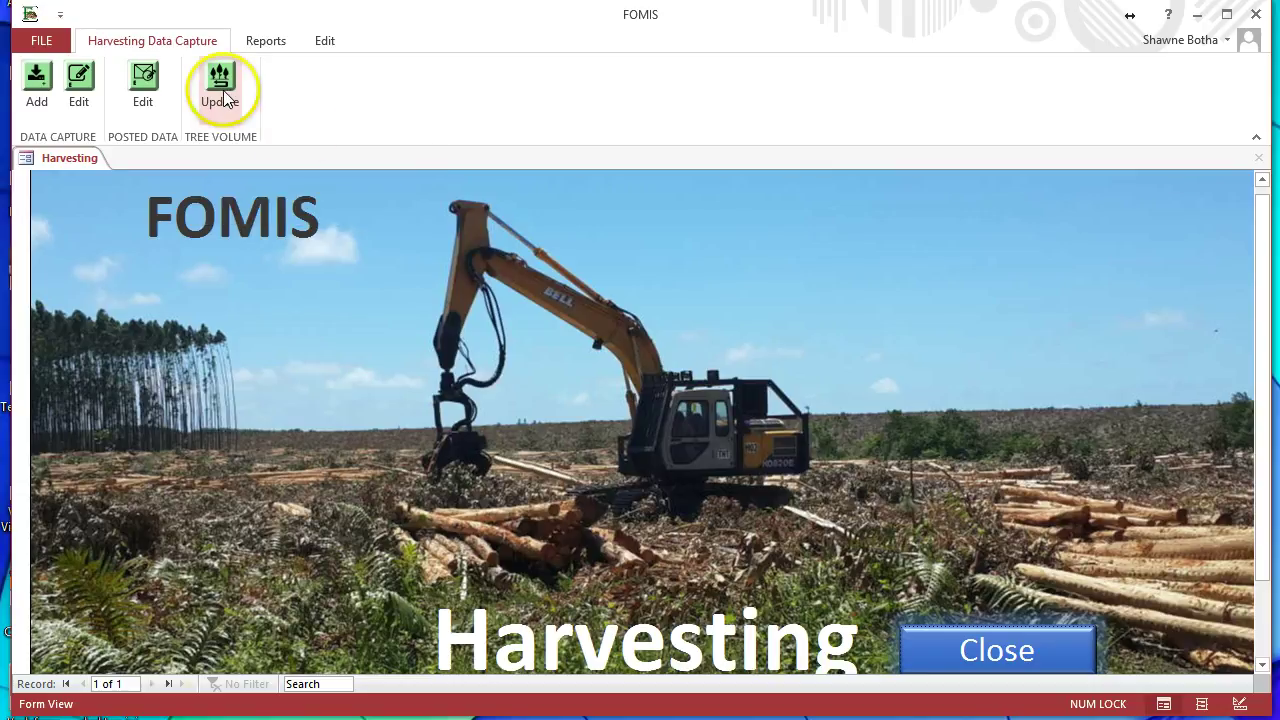
pyautogui.click(223, 90)
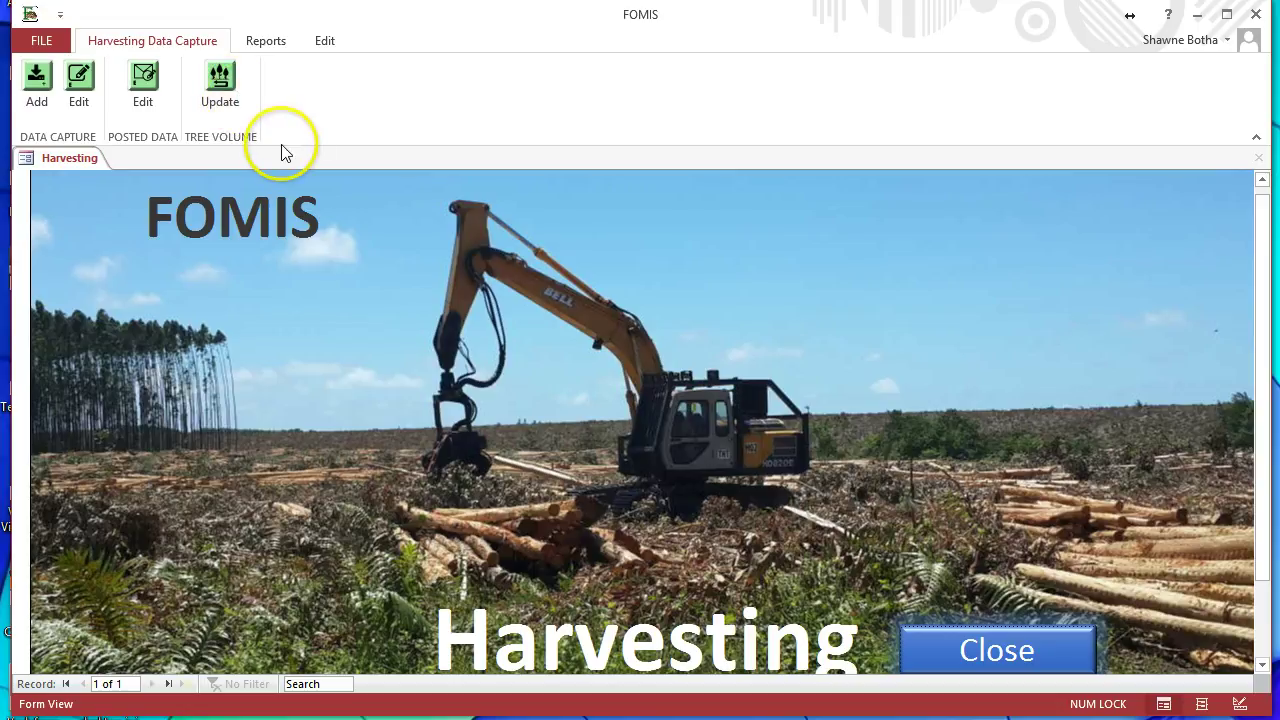
pyautogui.click(240, 100)
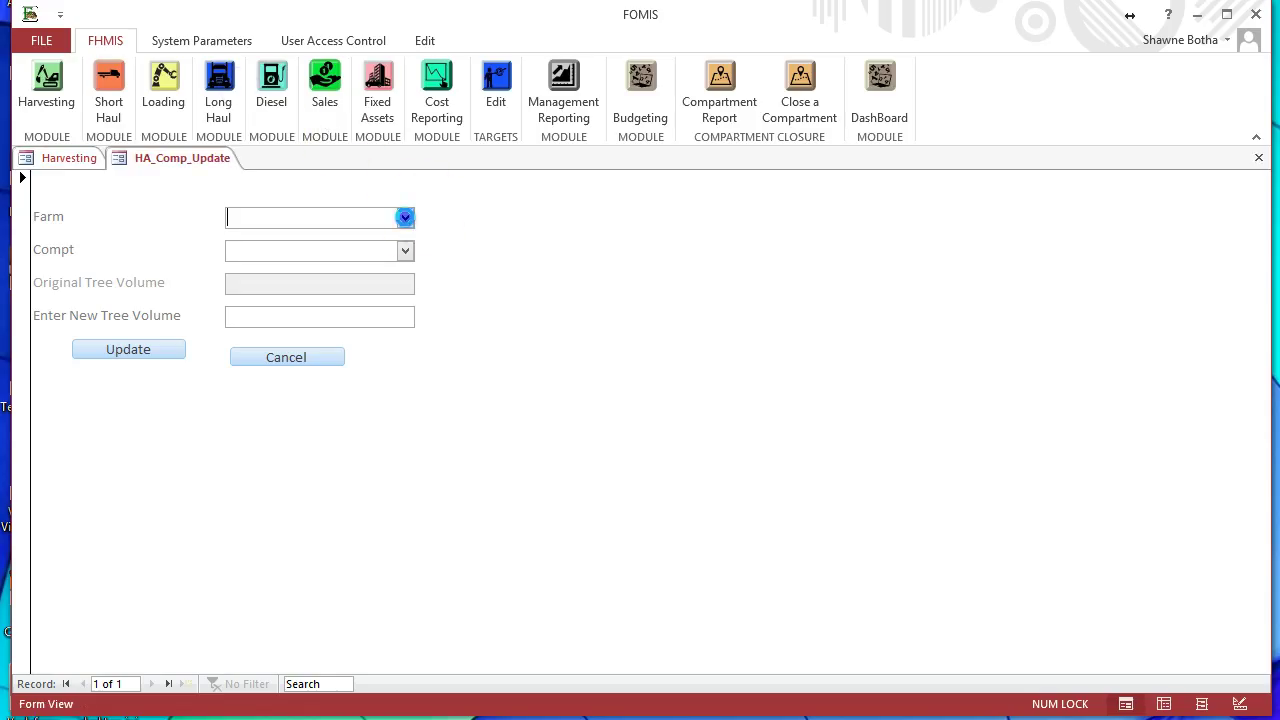
pyautogui.click(405, 217)
pyautogui.click(318, 279)
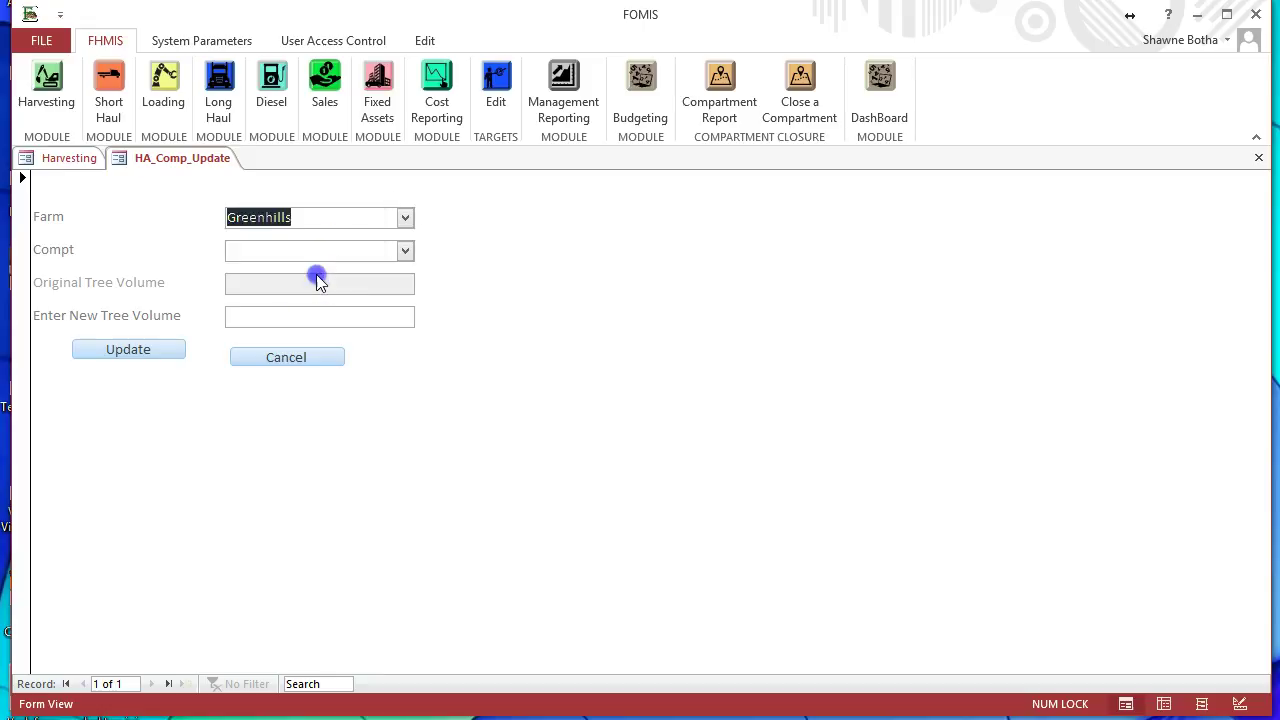
pyautogui.click(405, 250)
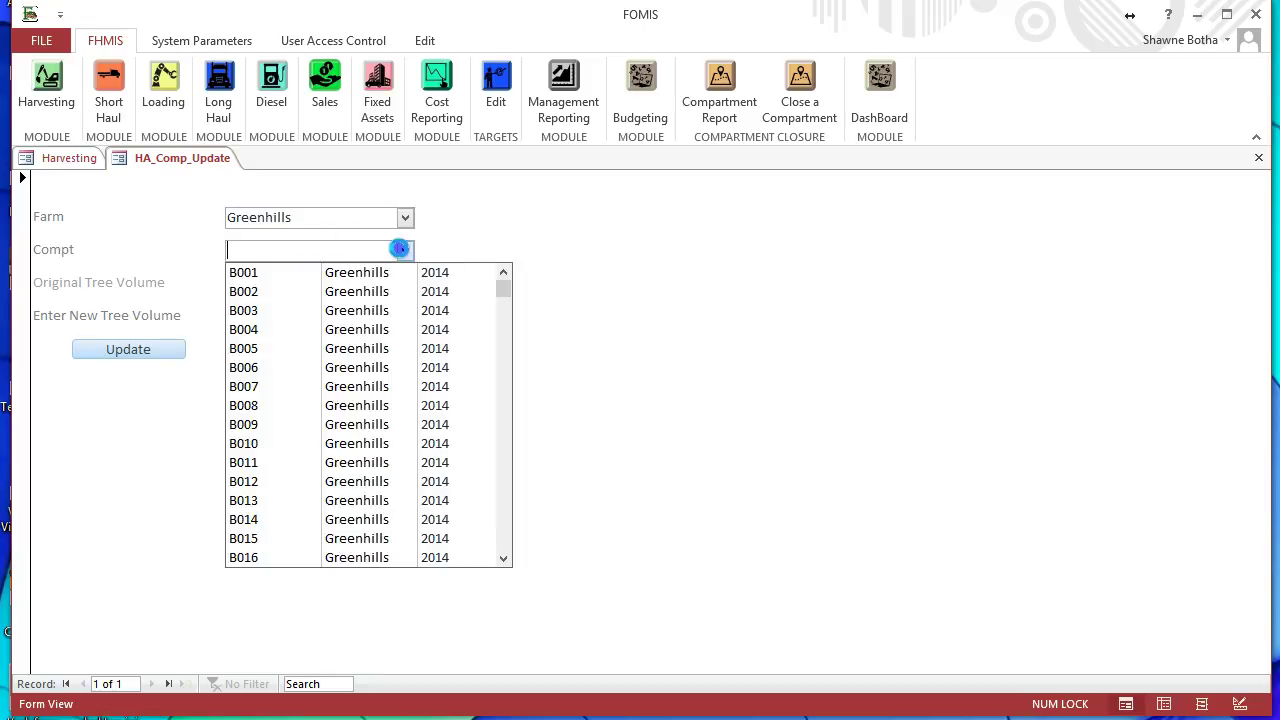
pyautogui.click(330, 332)
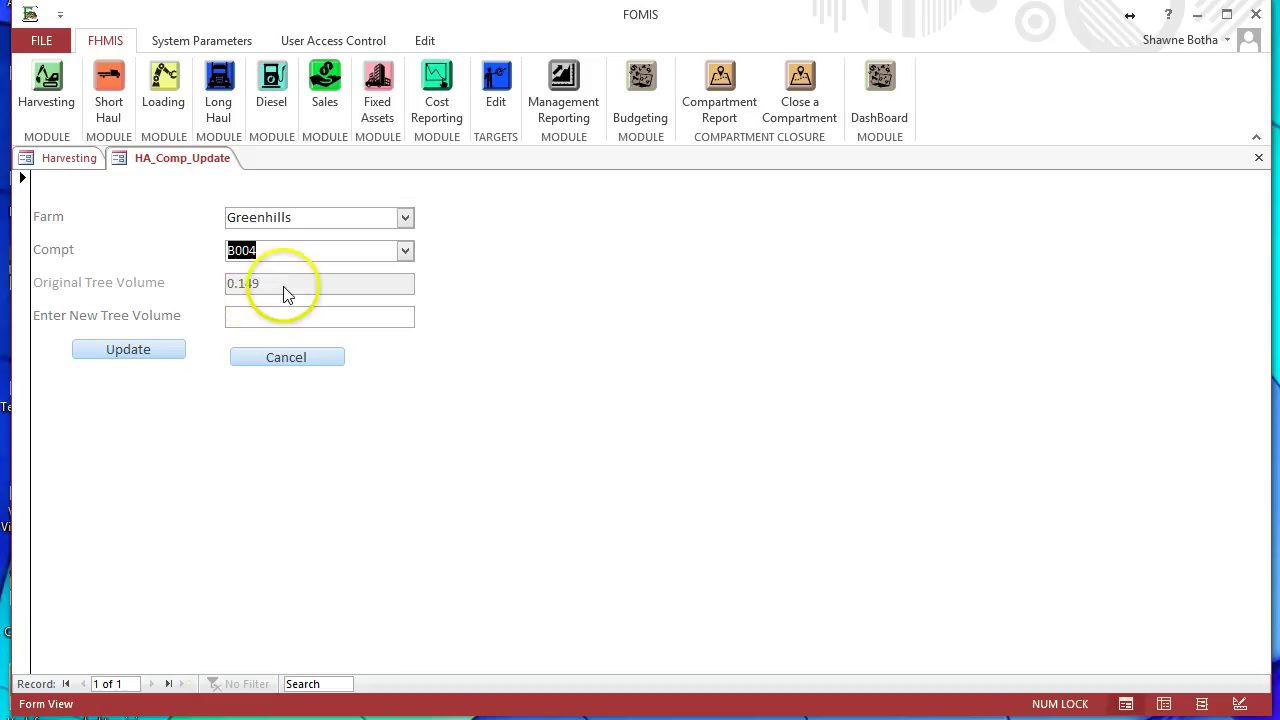
# Step: Enter .160 as compartment B004's new tree volume, apply the update and dismiss the confirmation
pyautogui.moveTo(283, 292); pyautogui.dragTo(277, 320)
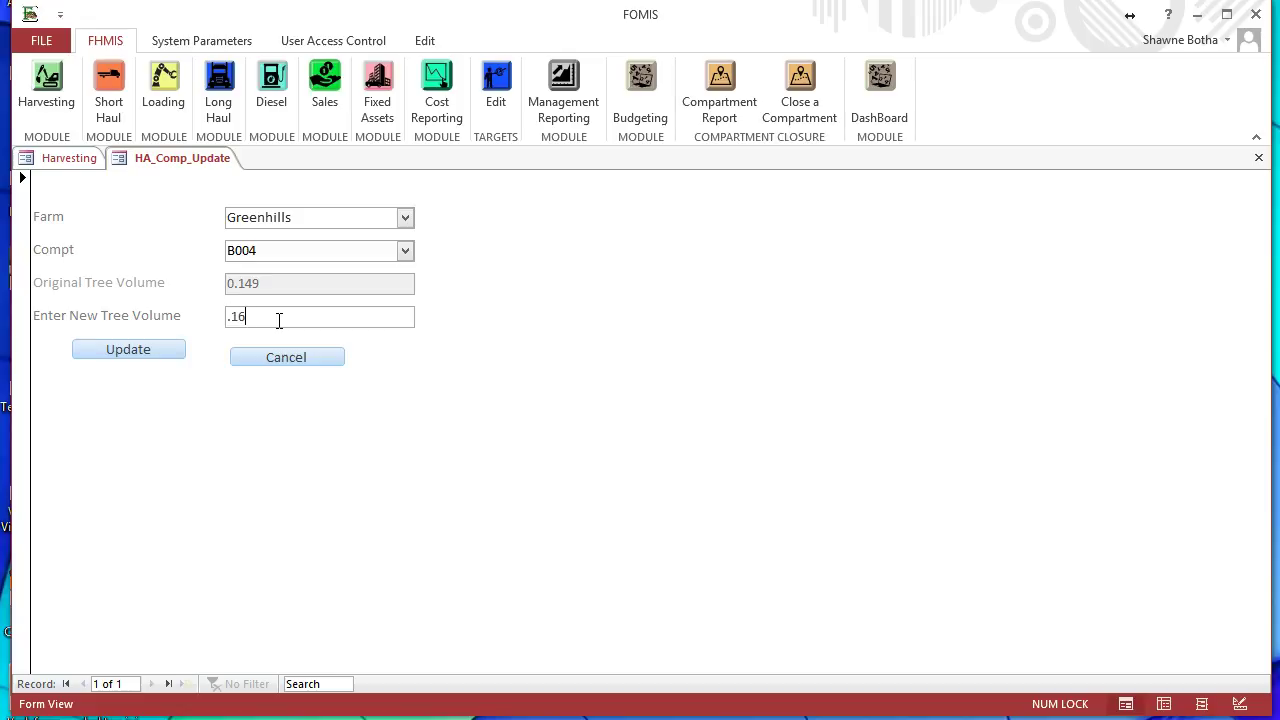
pyautogui.write('.160')
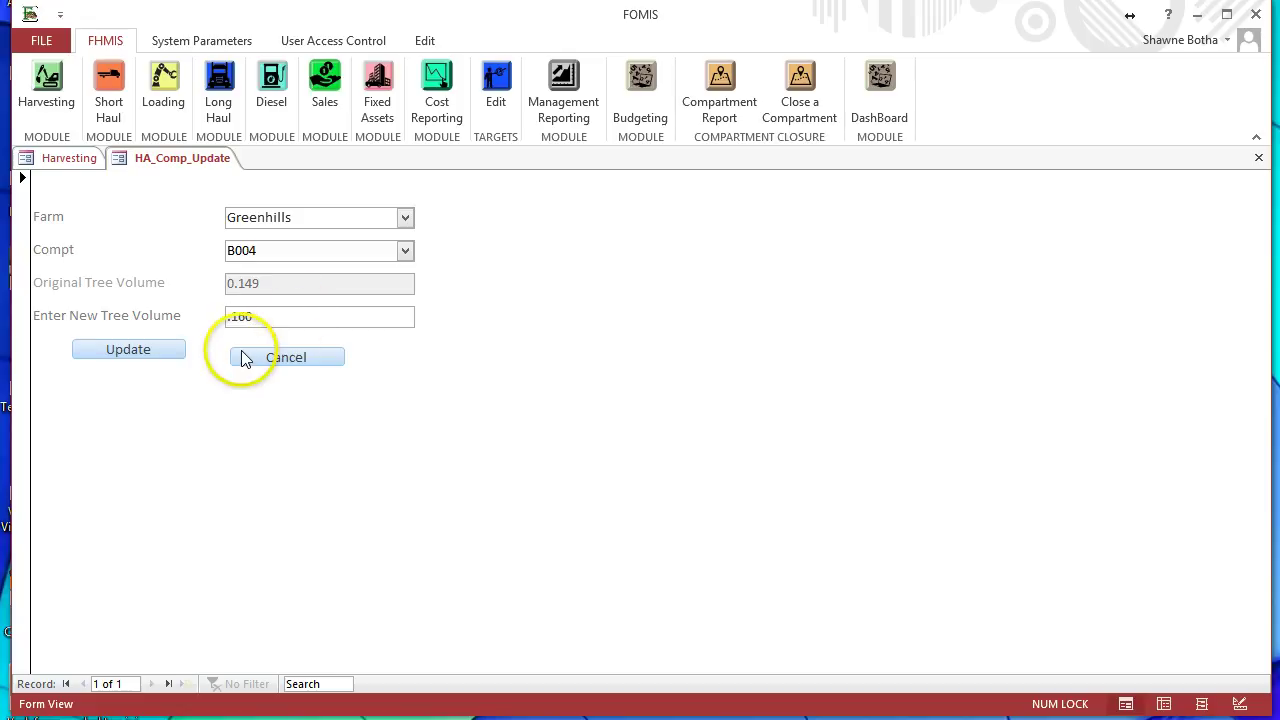
pyautogui.click(152, 350)
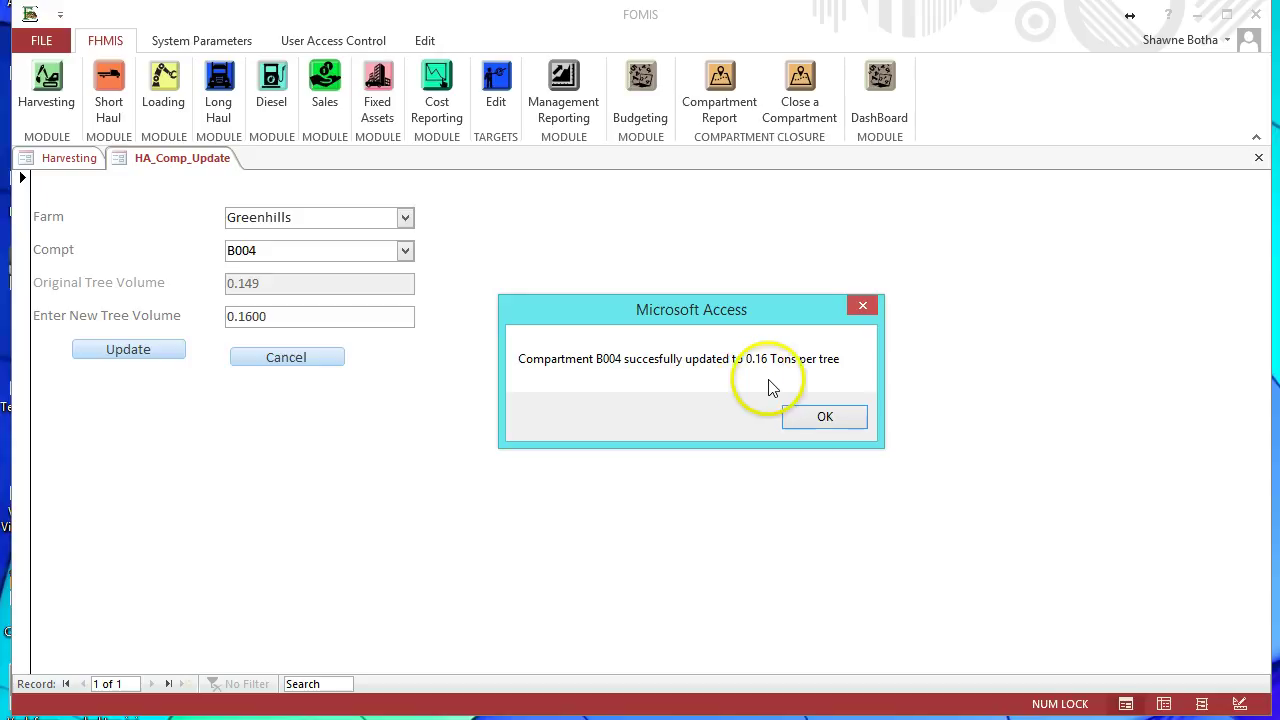
pyautogui.click(824, 418)
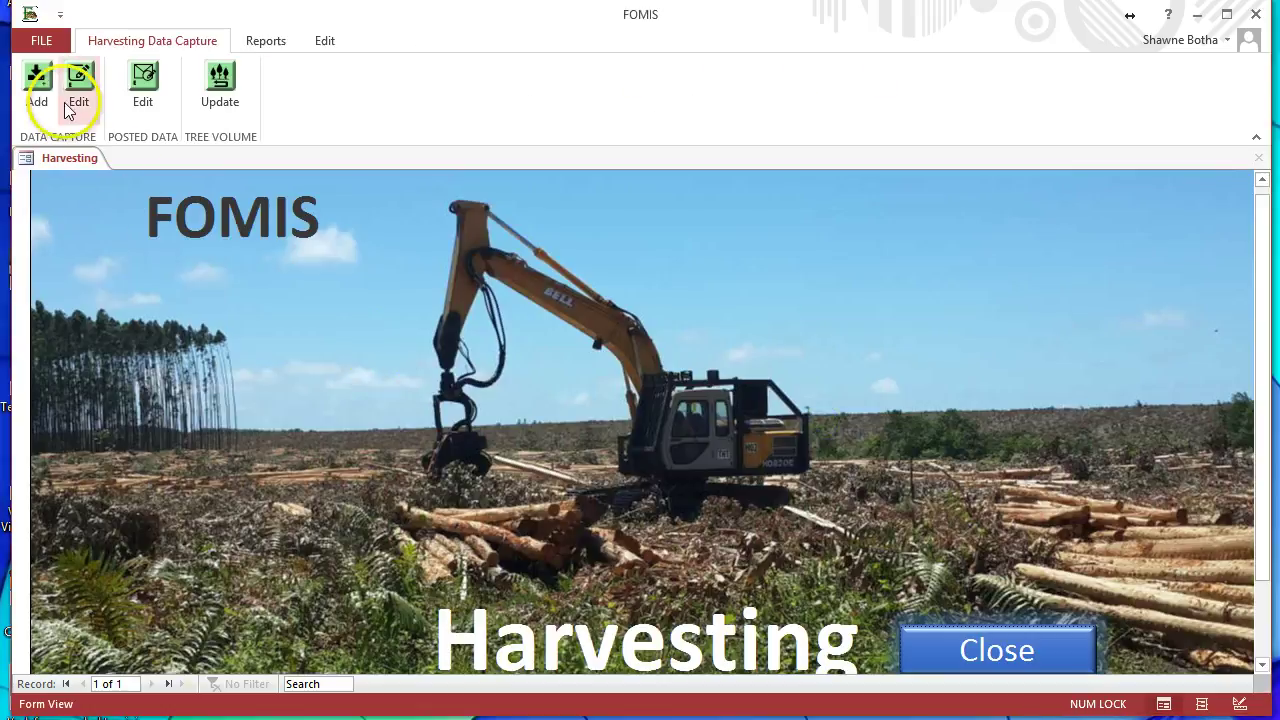
# Step: Reopen the harvesting data for editing, check the estimated volume per tree column, and close the form
pyautogui.click(90, 81)
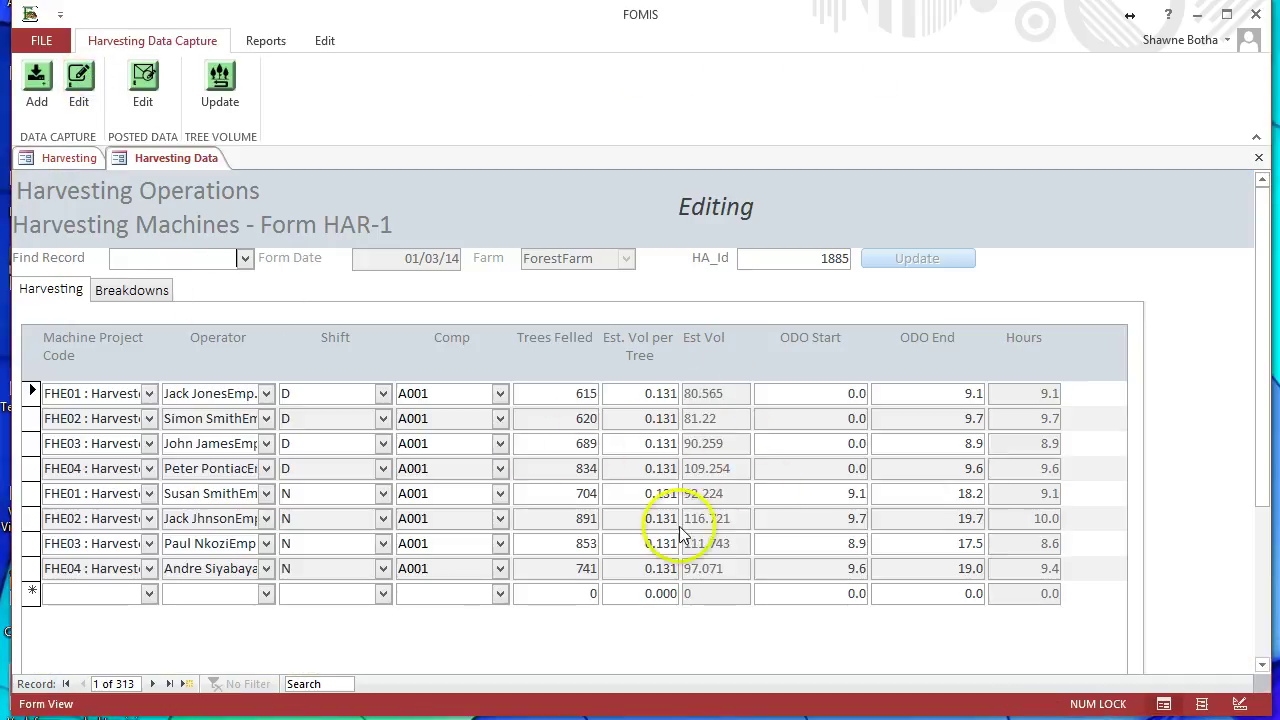
pyautogui.click(1259, 161)
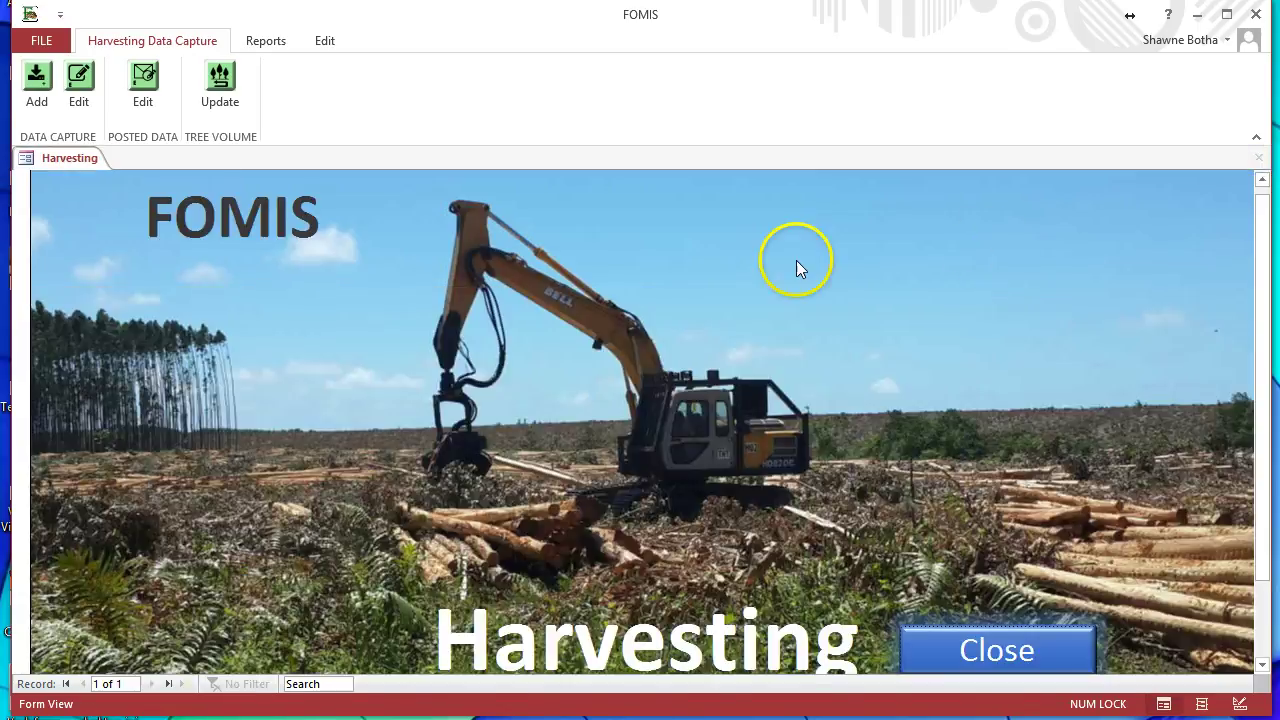